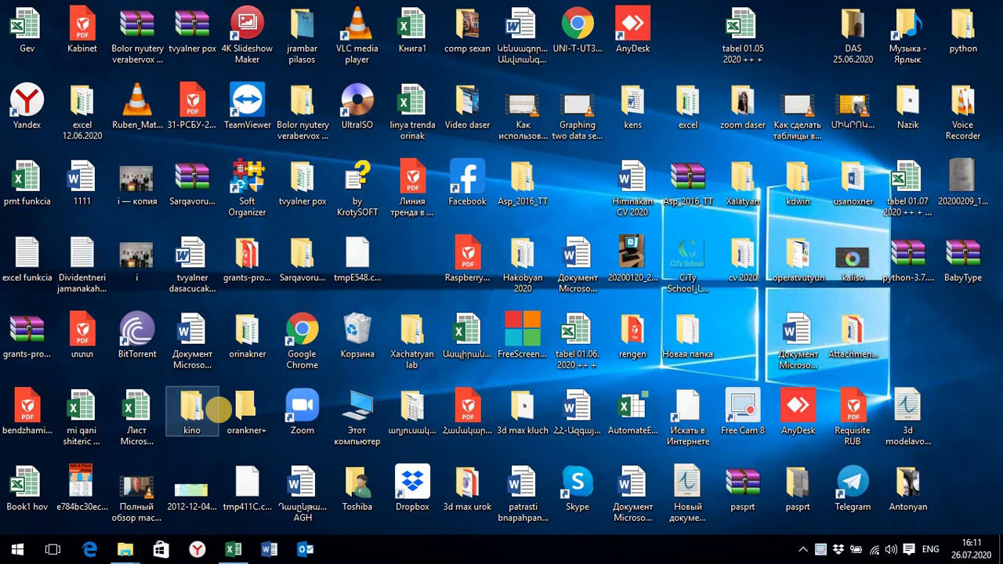
Step: Switch to the Excel workbook Книга1 showing the five-row sales table
left_click(228, 553)
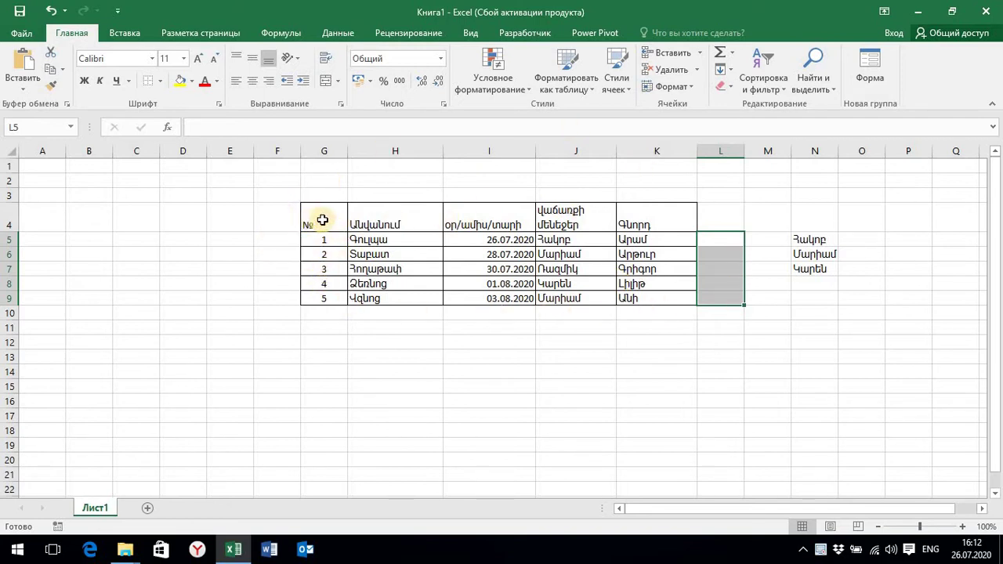
Step: Centre the header row G4:K4 both horizontally and vertically
left_click_drag(322, 220, 635, 218)
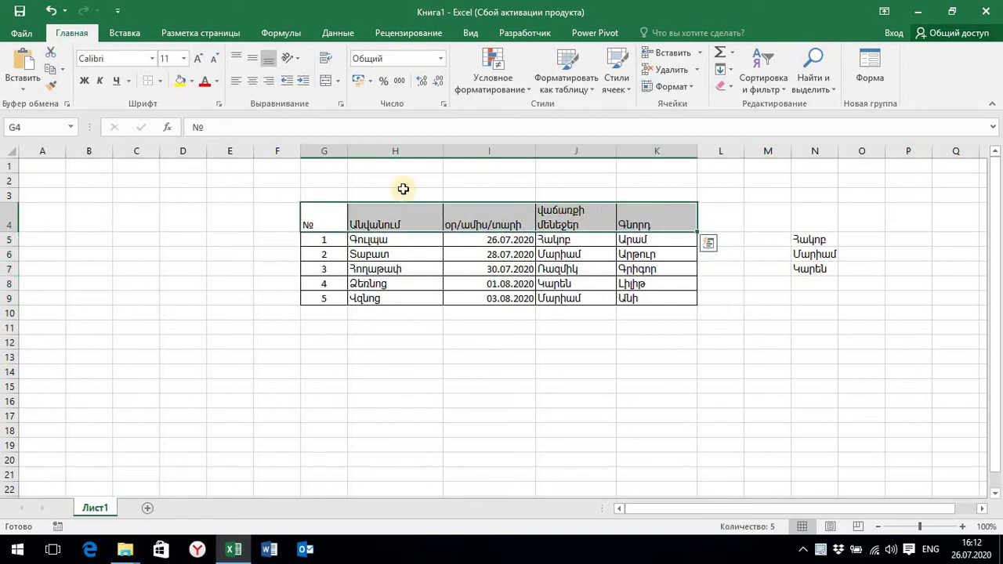
left_click(252, 78)
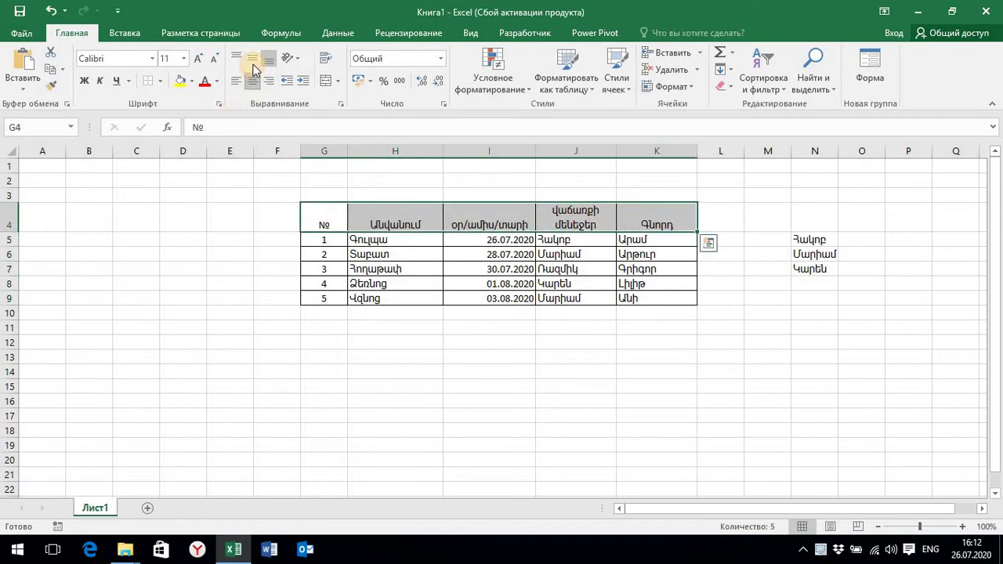
left_click(252, 60)
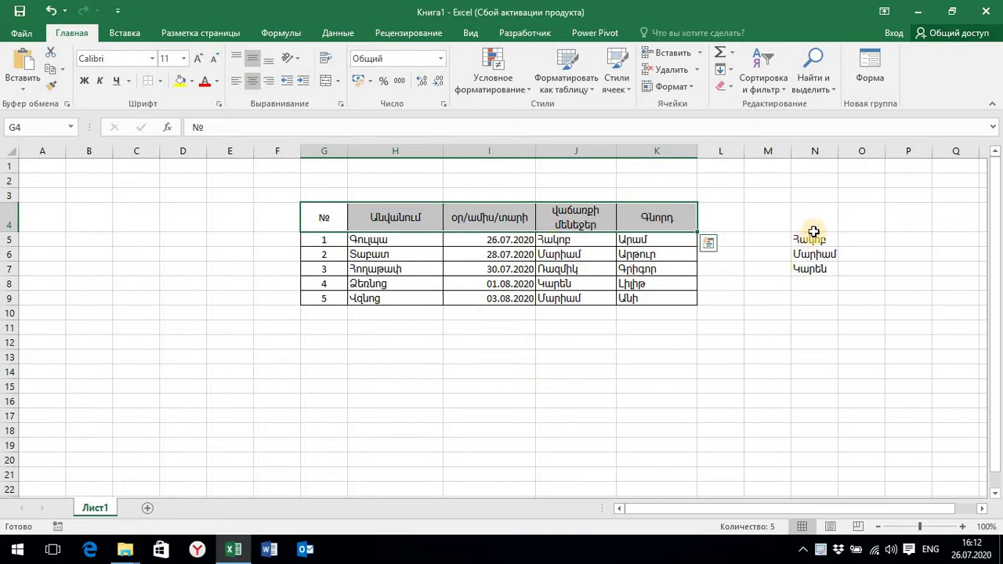
Step: Clear N5:N7 and paste the sellers from J5, J6 and J8 into N5:N7
left_click_drag(813, 232, 811, 265)
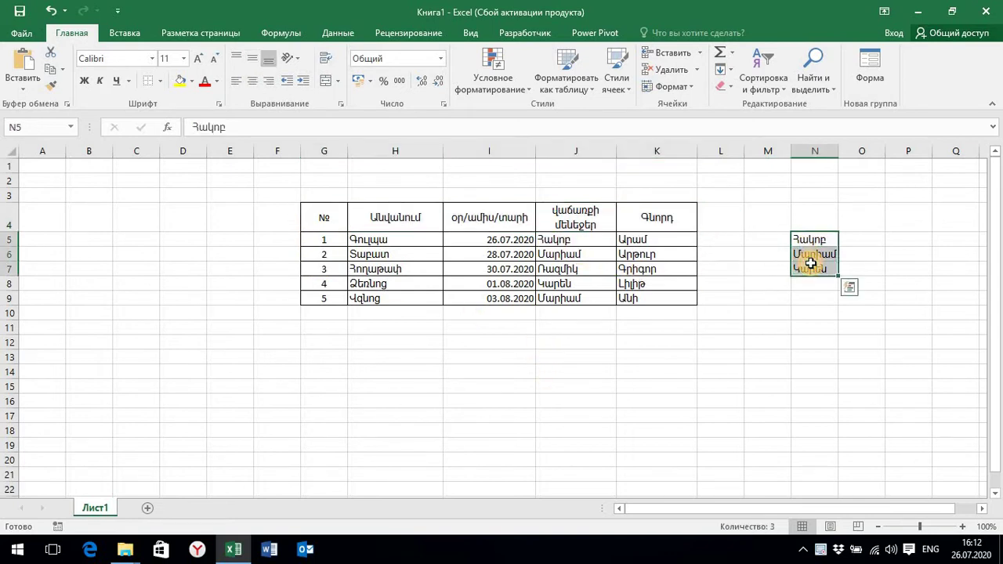
key("Delete")
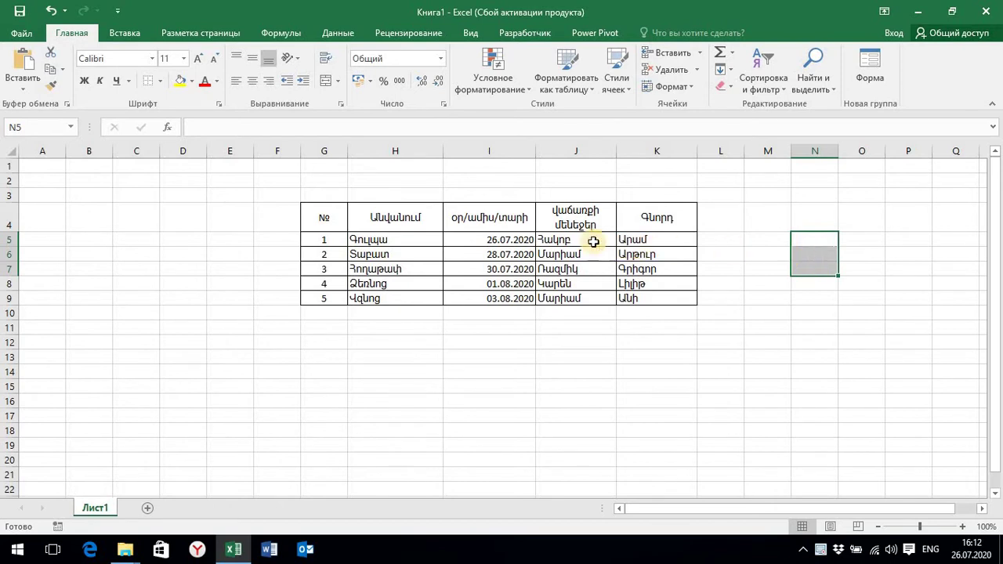
left_click(554, 241)
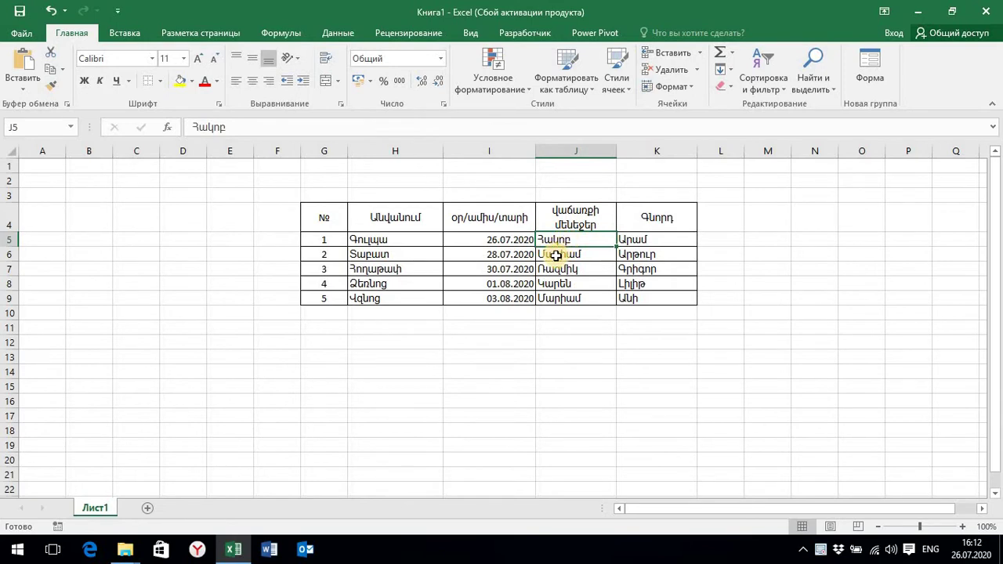
left_click(554, 255, "ctrl")
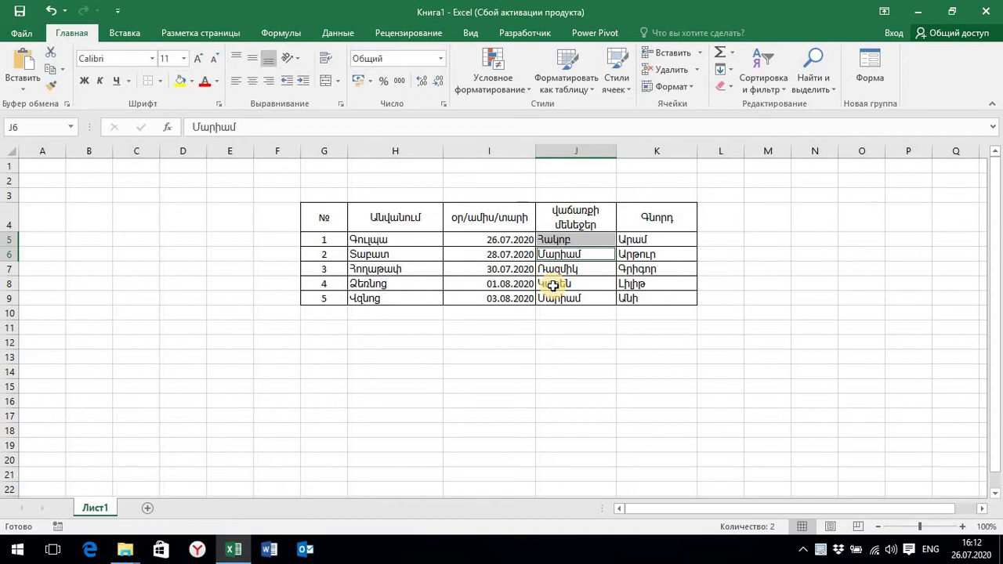
left_click(553, 286, "ctrl")
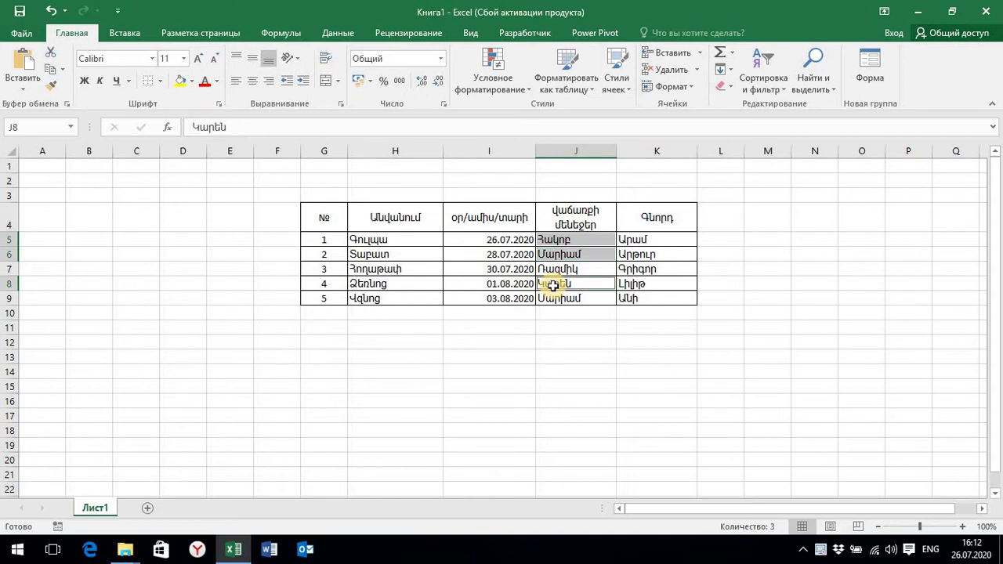
key("ctrl+c")
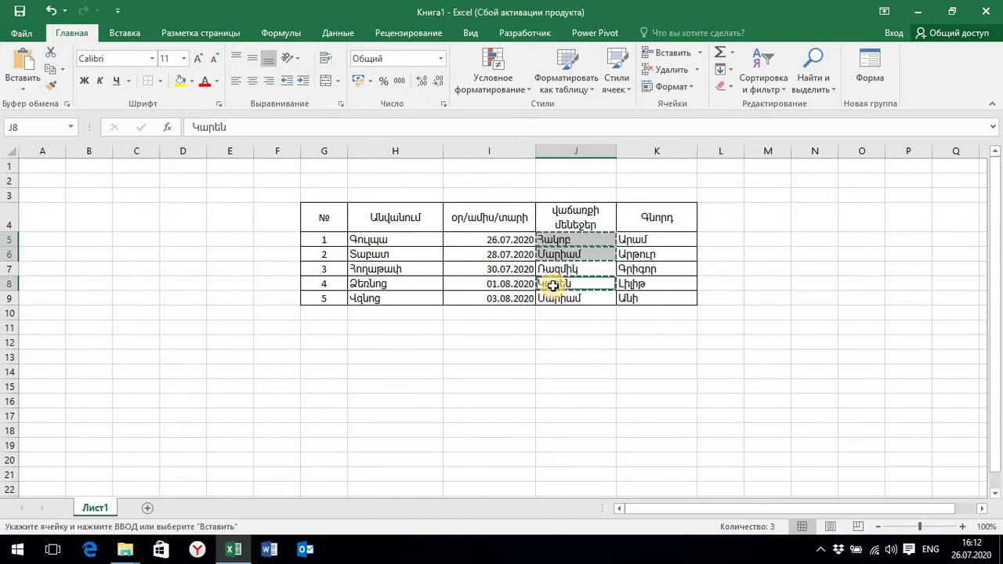
left_click(814, 242)
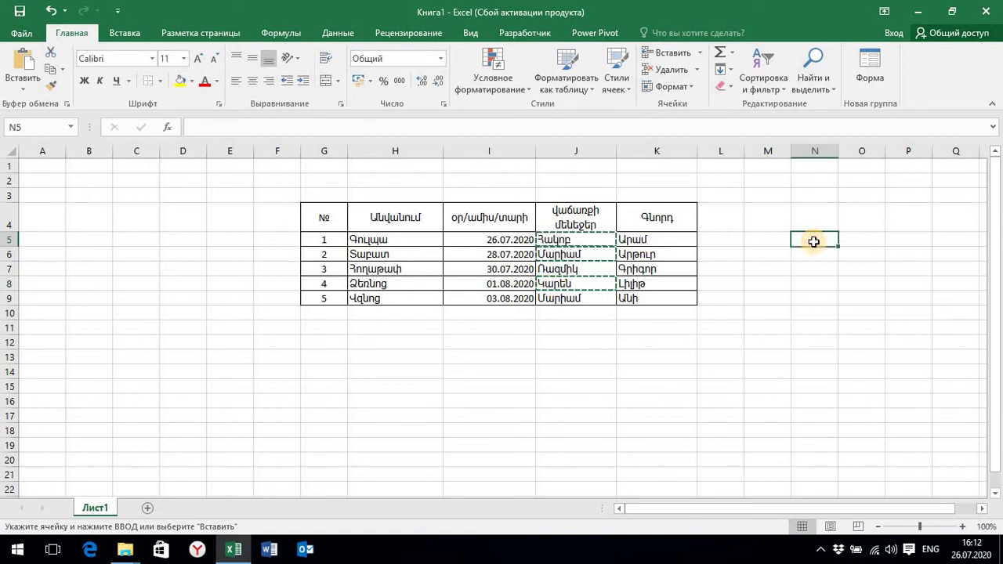
key("ctrl+v")
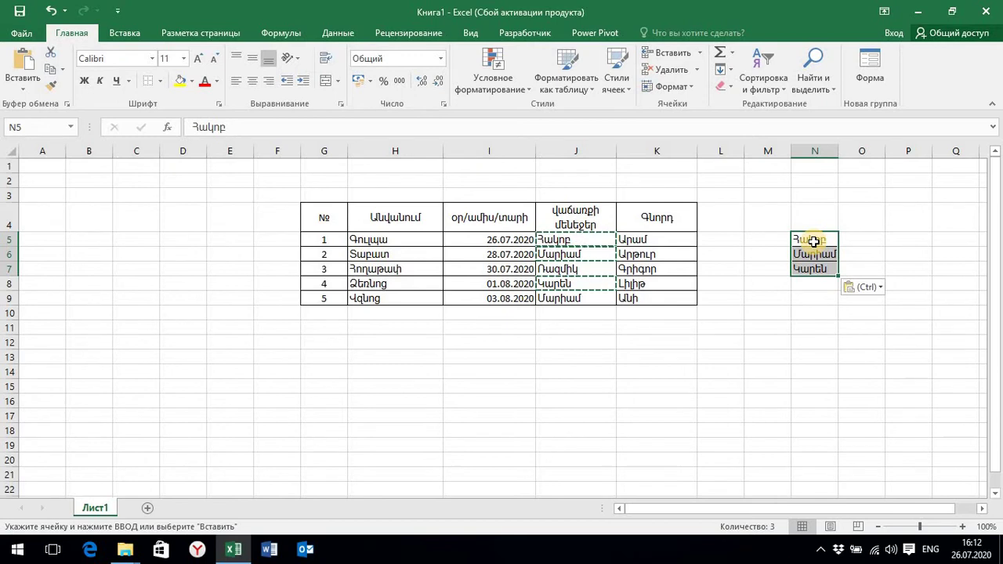
left_click(806, 309)
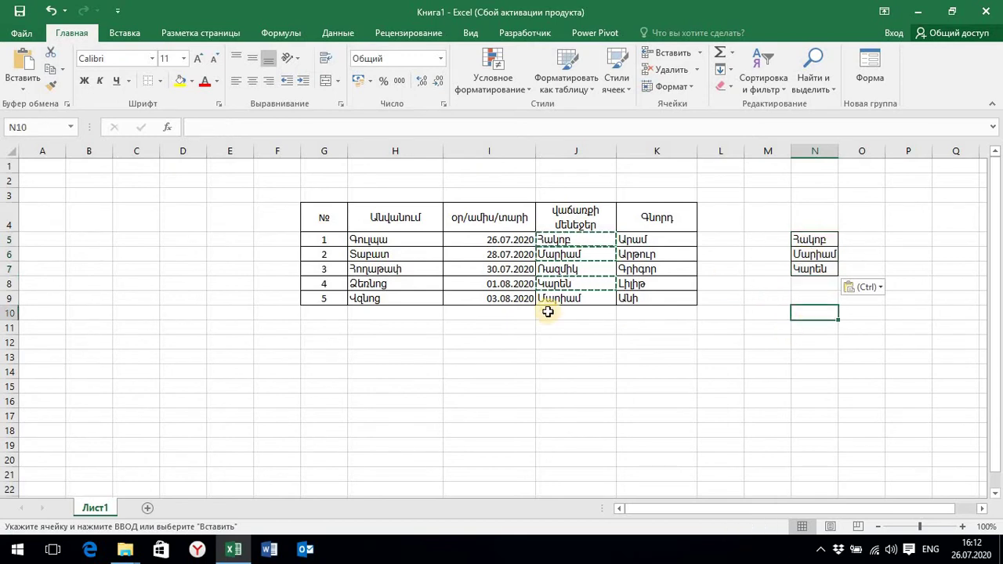
key("Escape")
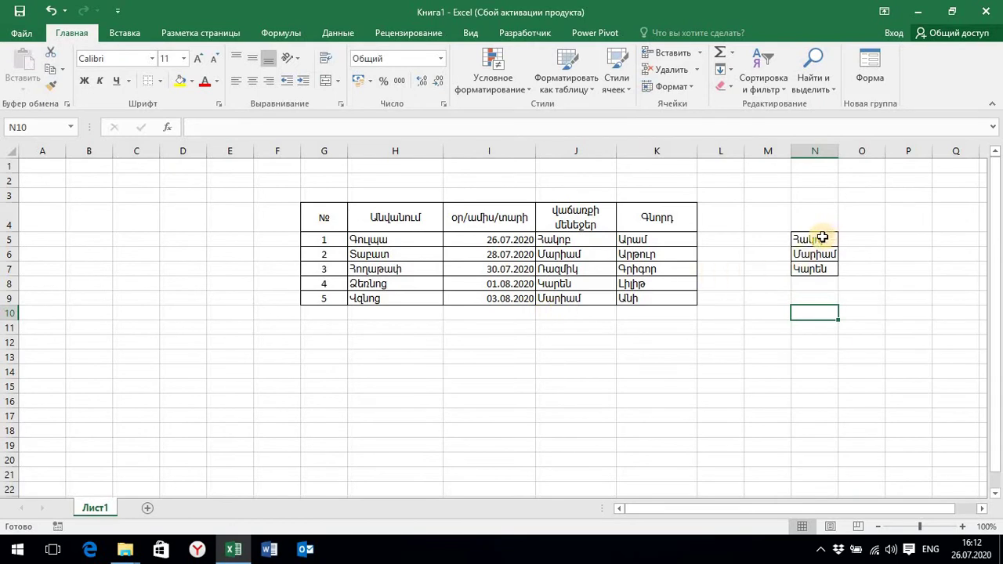
Step: Set No Border on the helper seller list in N5:N7
left_click(812, 239)
left_click_drag(819, 255, 818, 269)
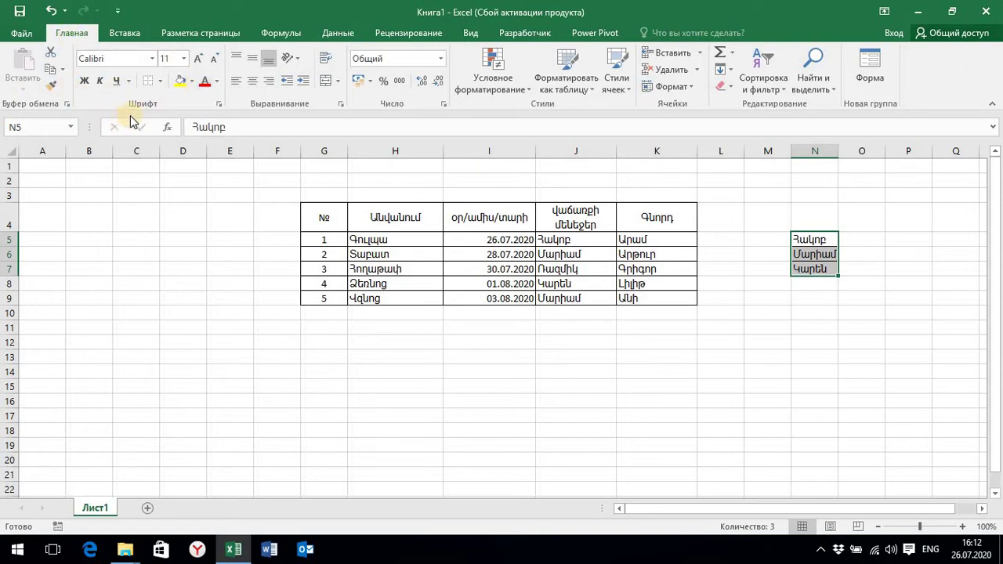
left_click(160, 82)
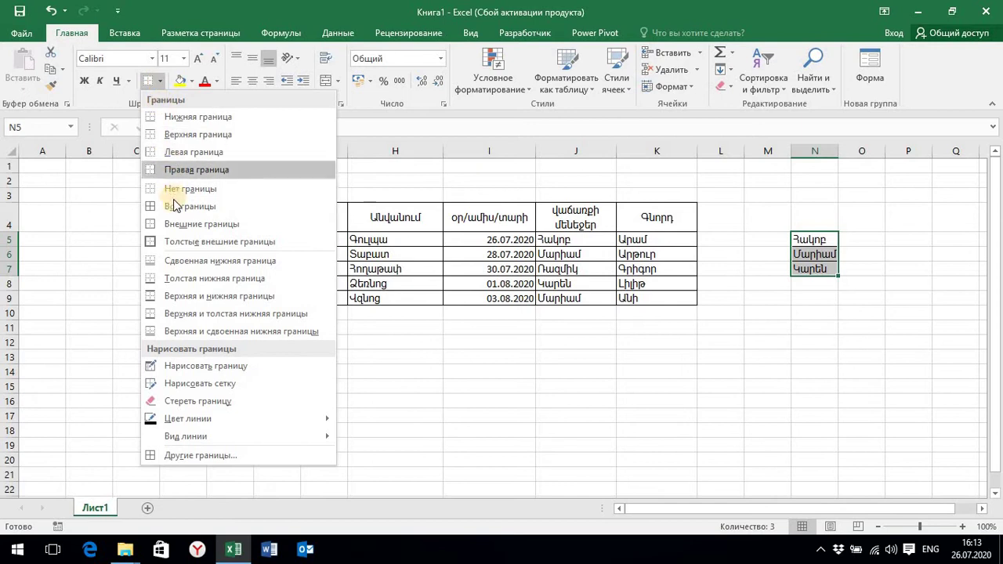
left_click(179, 196)
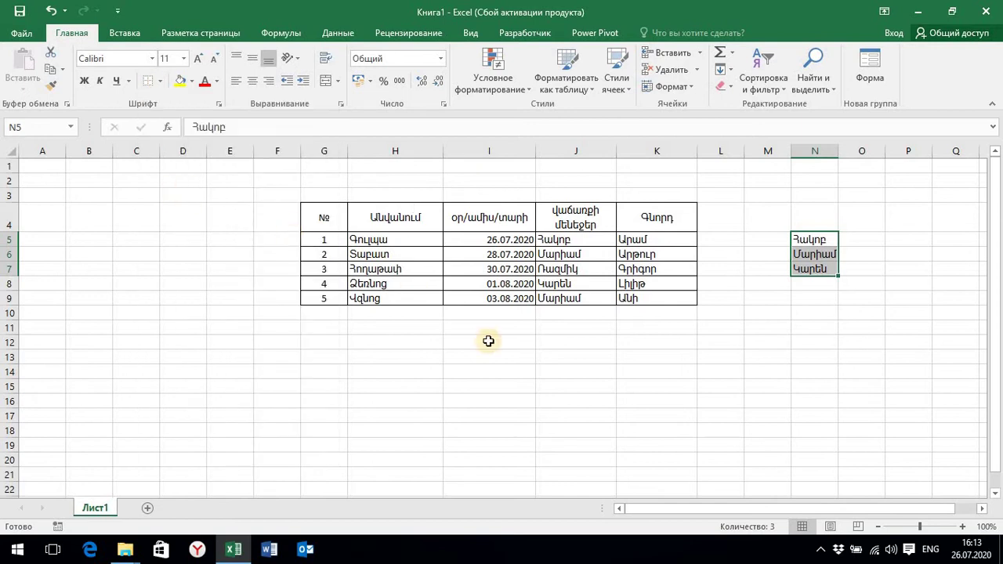
left_click(785, 322)
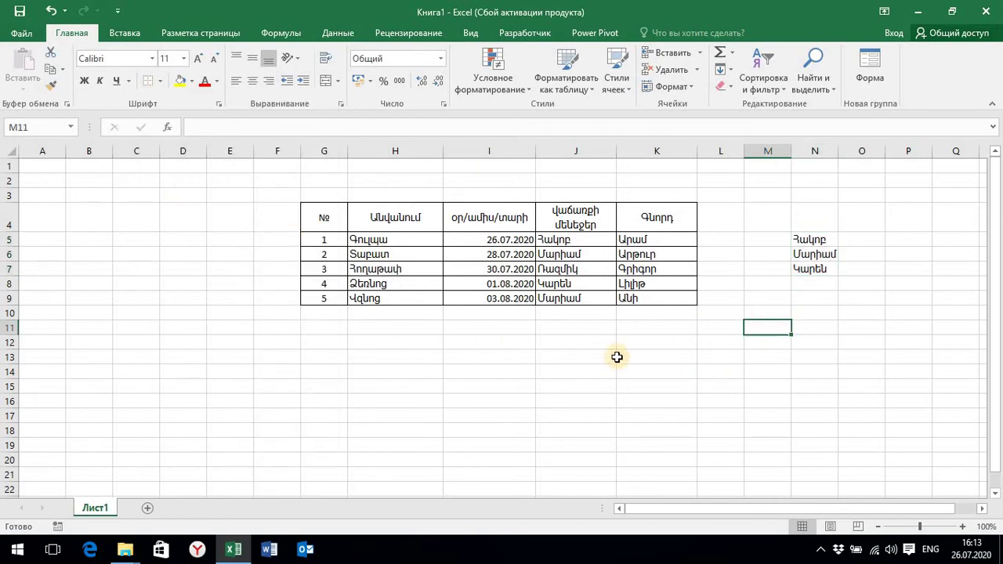
left_click(721, 240)
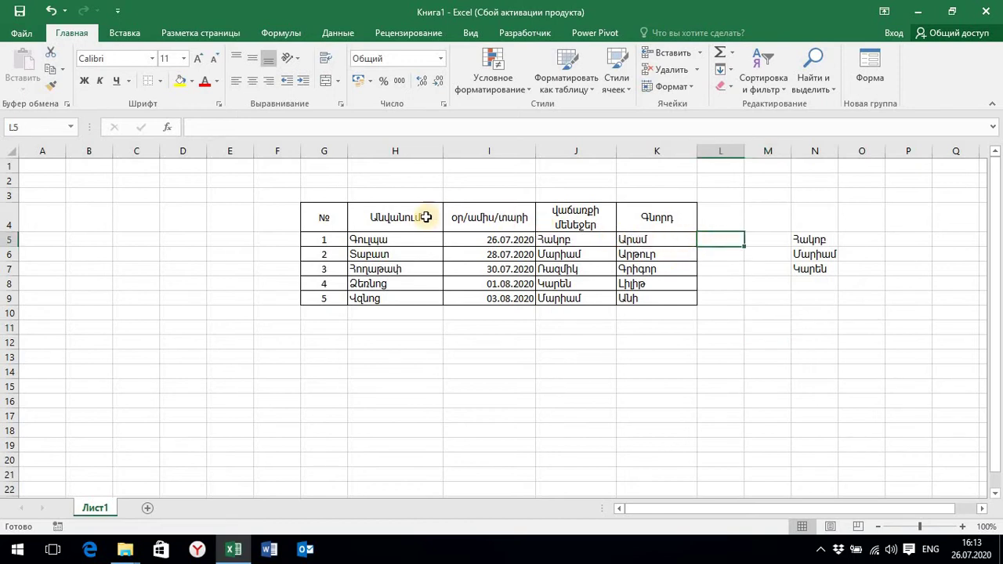
Step: Start a function in L5 and browse the full alphabetical function list in Insert Function
left_click(169, 128)
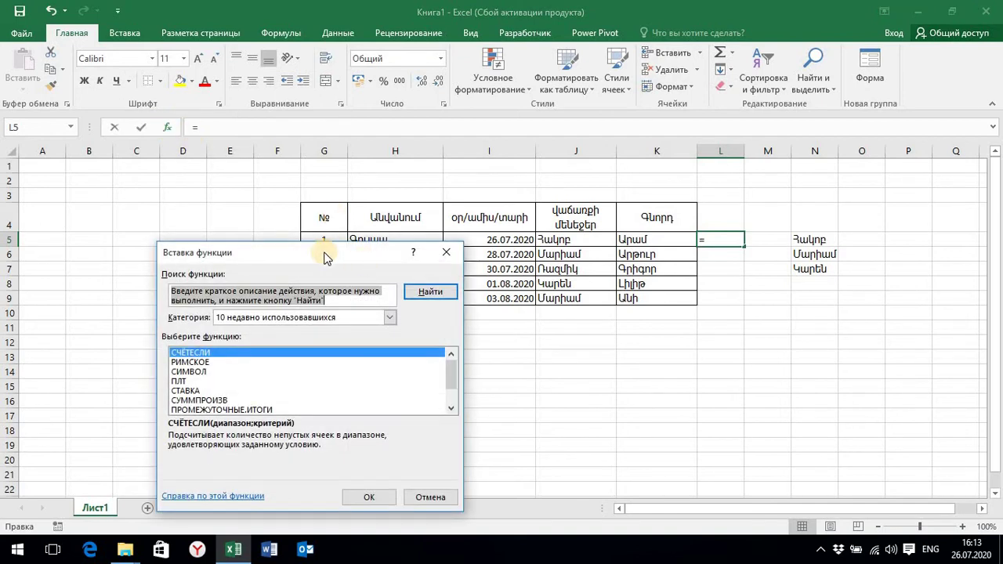
left_click_drag(326, 258, 218, 180)
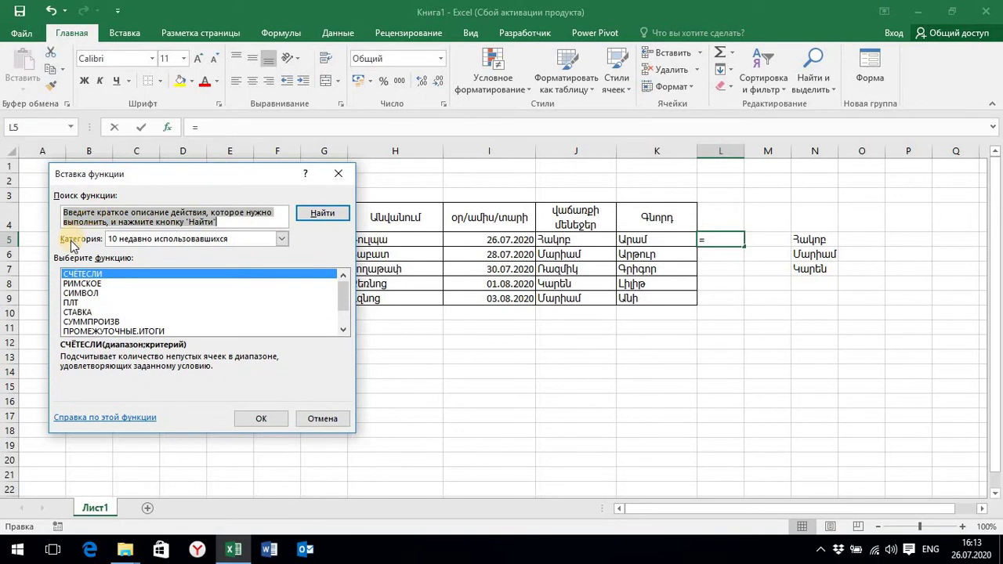
left_click(283, 239)
left_click(240, 252)
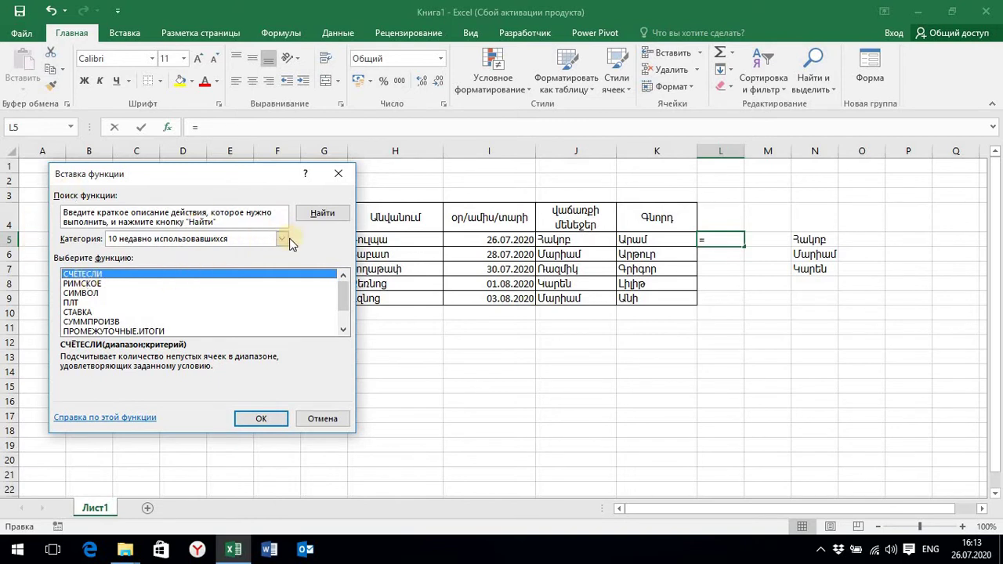
left_click(285, 239)
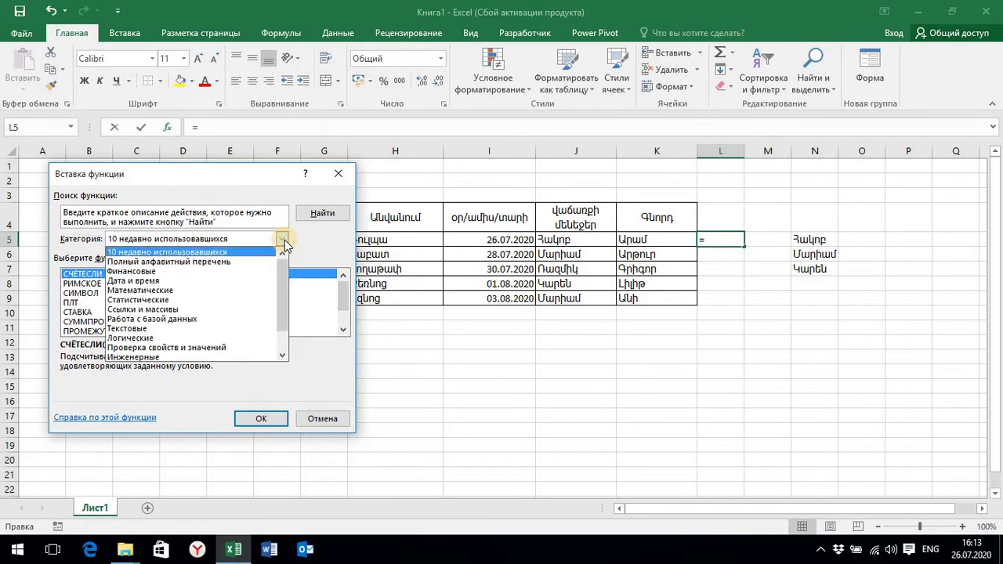
left_click(227, 263)
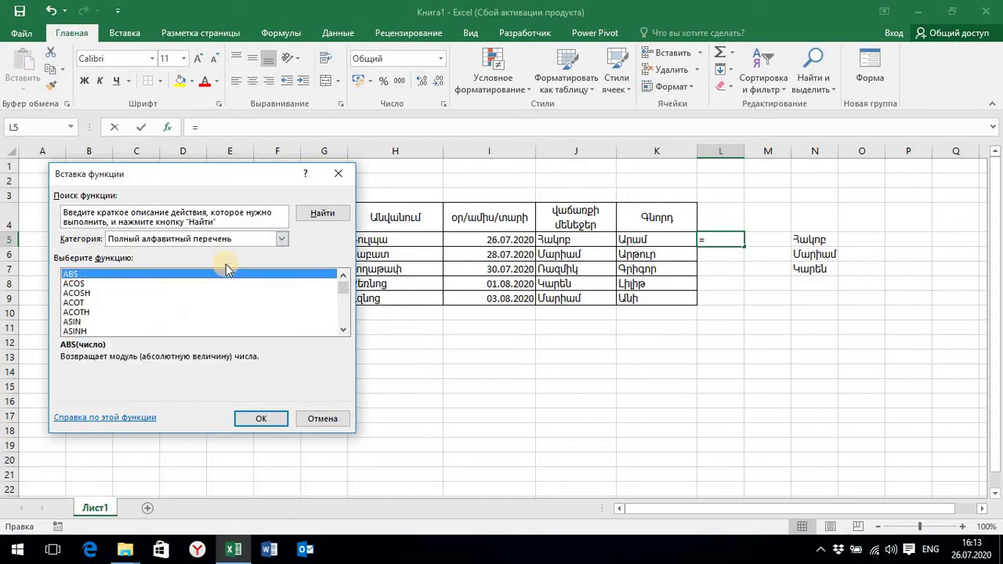
left_click(343, 330)
left_click(342, 330)
left_click(342, 330)
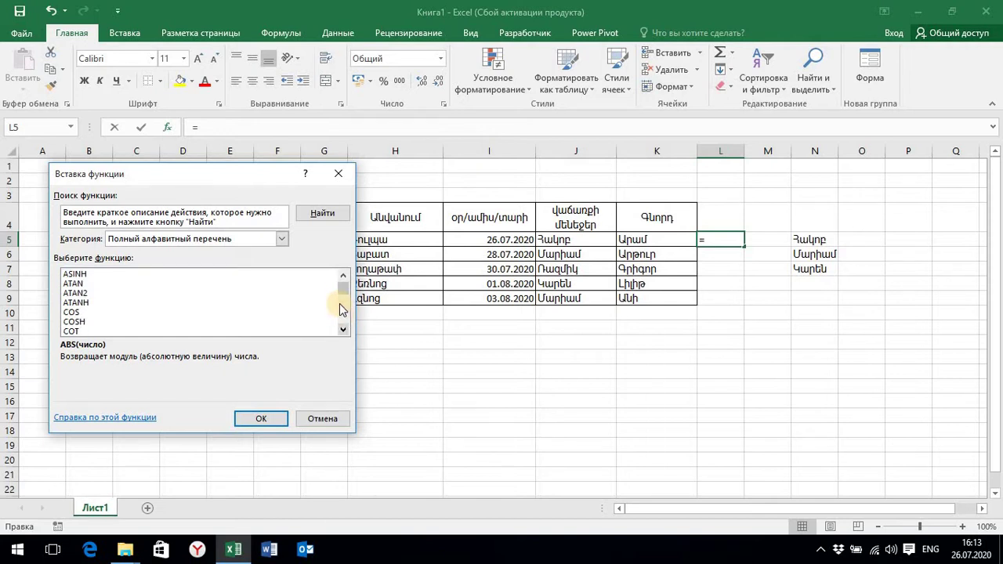
left_click_drag(346, 298, 345, 246)
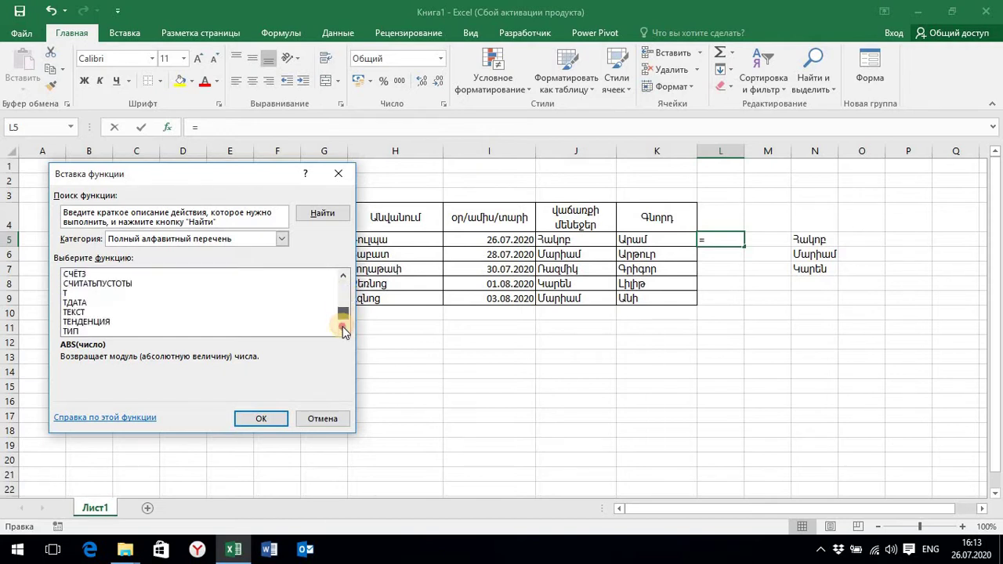
Step: Switch the function category to '10 недавно использовавшихся' to reach СЧЁТЕСЛИ
left_click(248, 224)
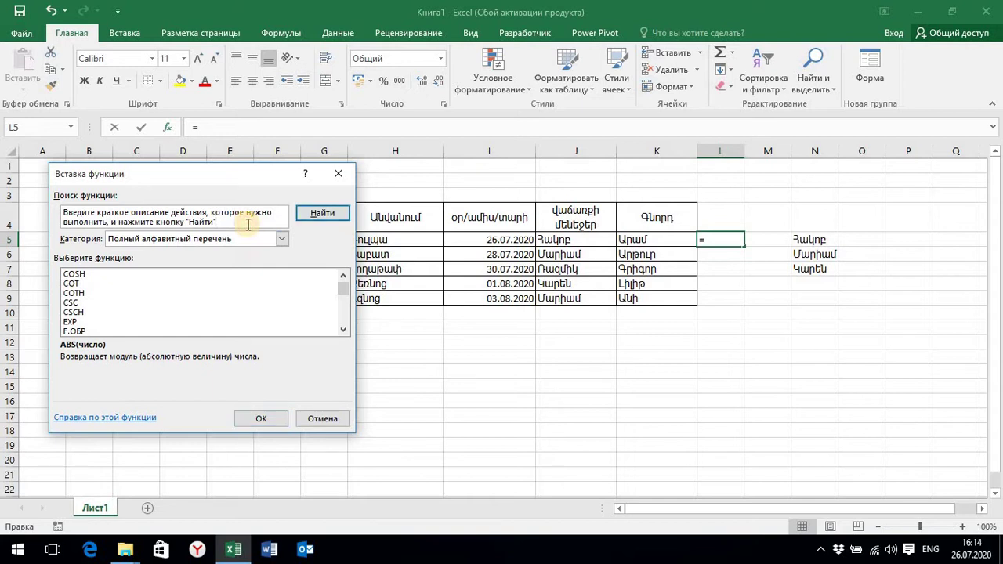
left_click_drag(248, 224, 66, 219)
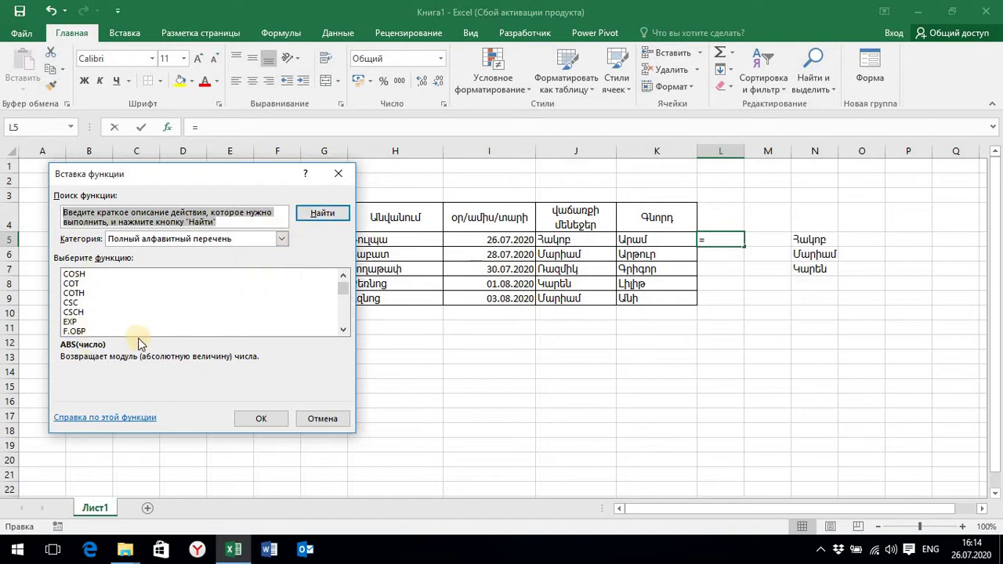
left_click(280, 239)
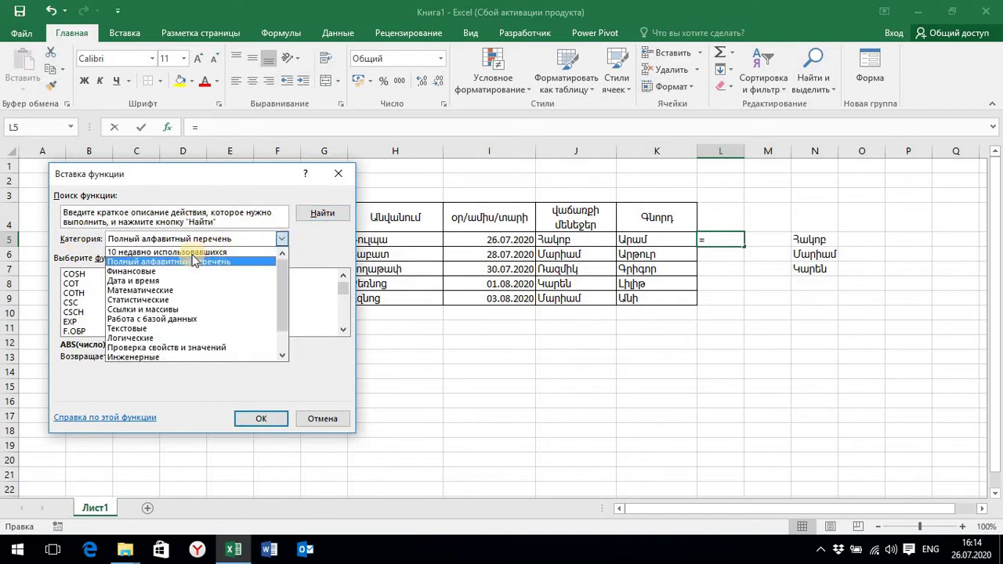
left_click(166, 252)
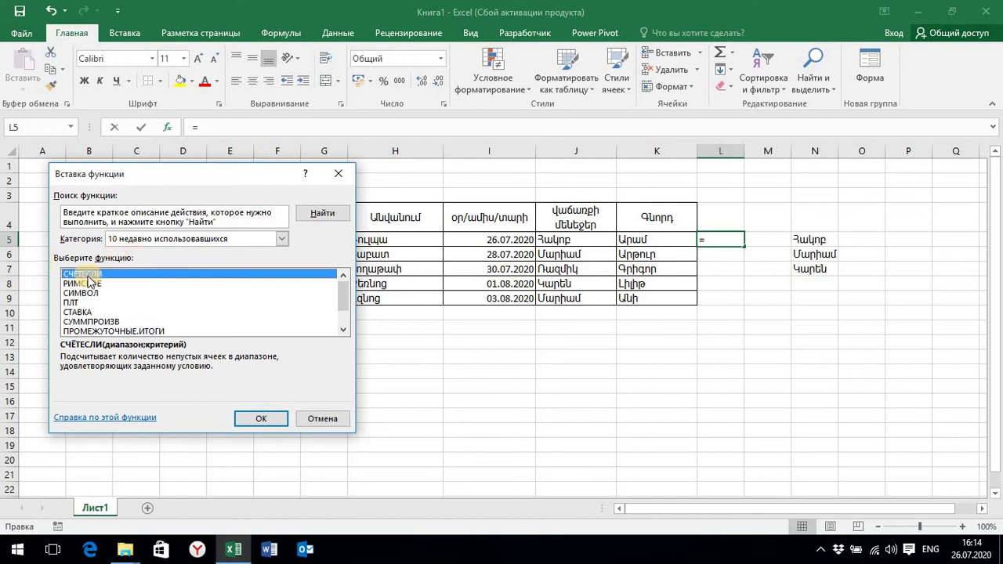
Step: Insert СЧЁТЕСЛИ in L5 with range $N$5:$N$7 and criterion J5
left_click(246, 422)
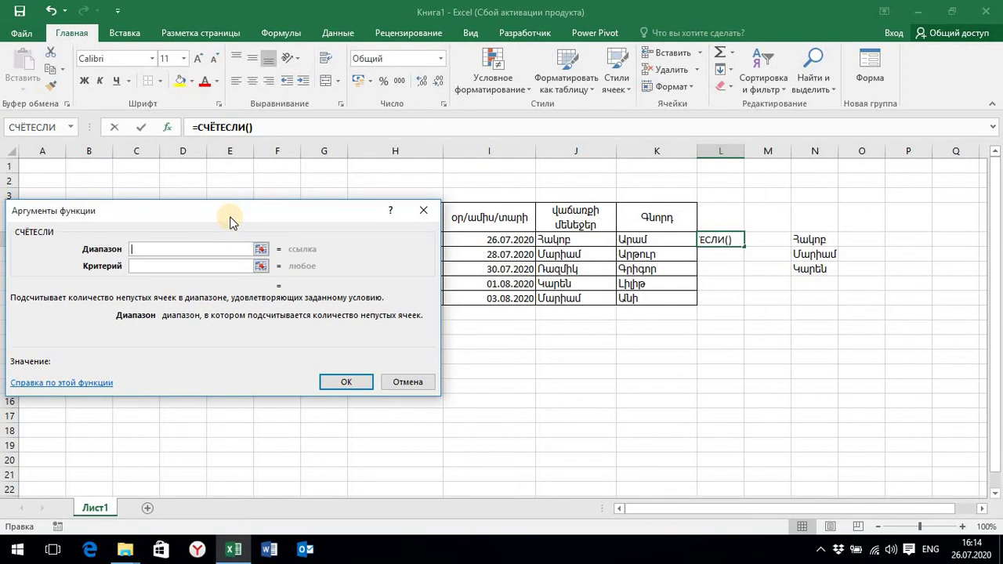
left_click_drag(230, 222, 260, 311)
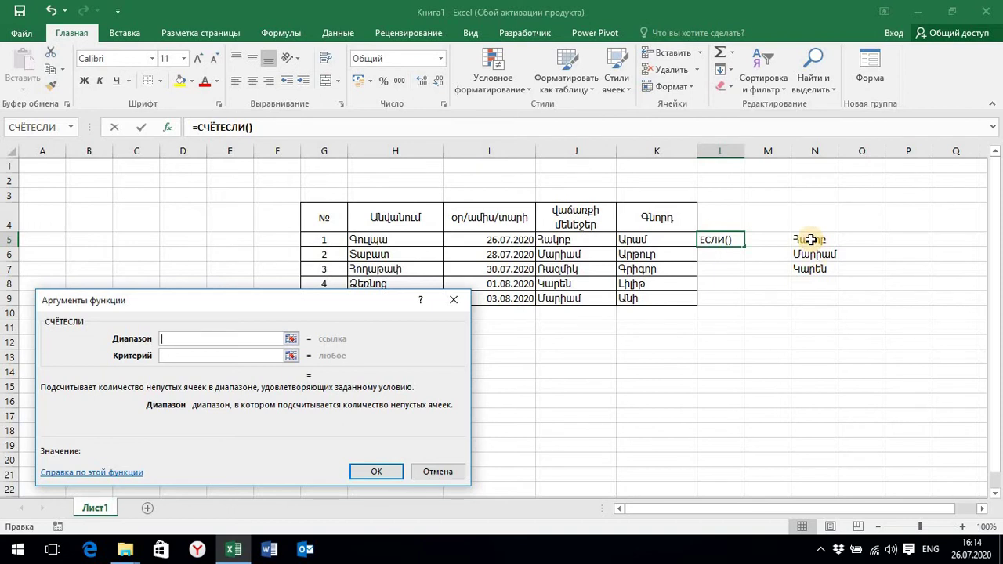
left_click(811, 240)
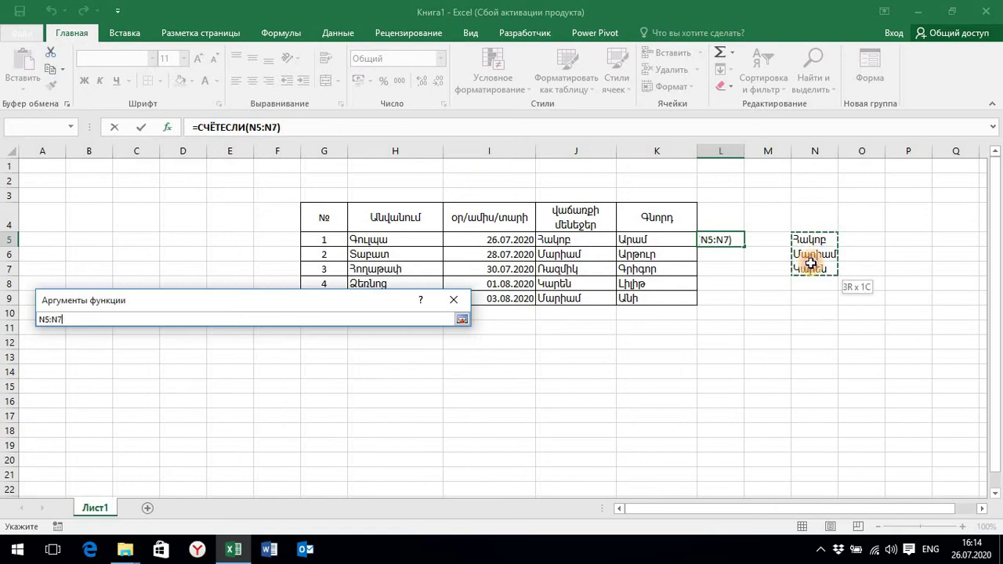
left_click_drag(811, 240, 811, 269)
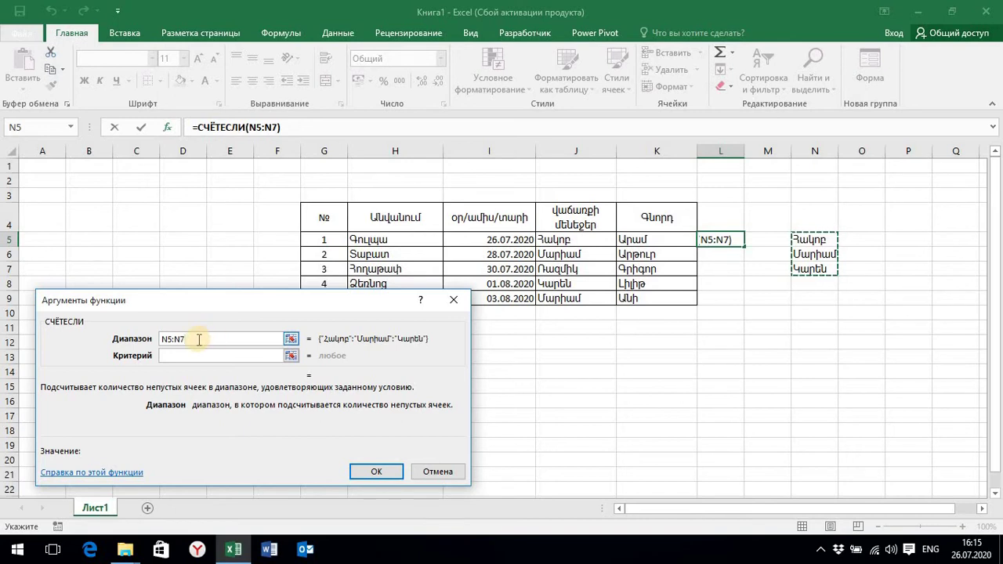
left_click_drag(198, 339, 156, 337)
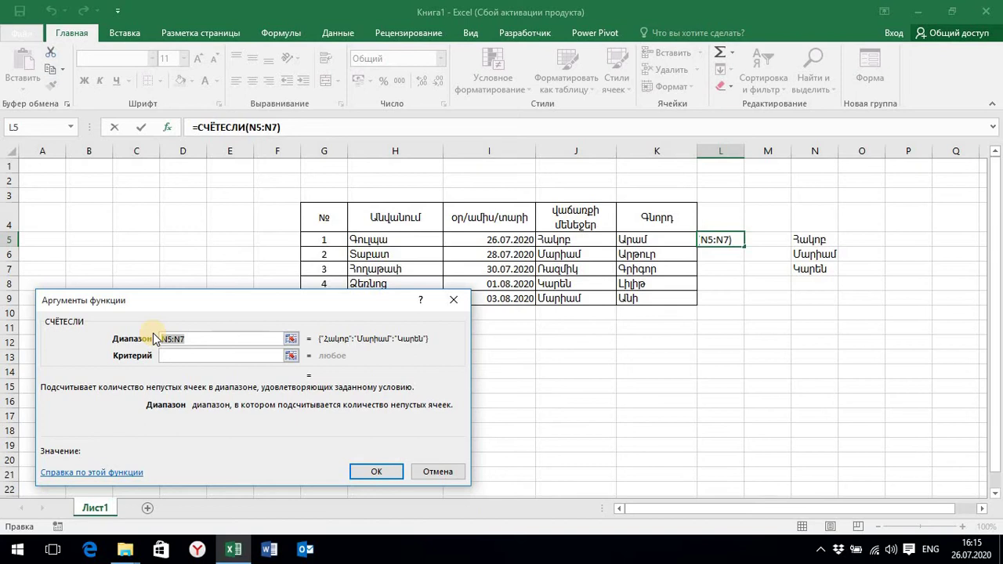
key("F4")
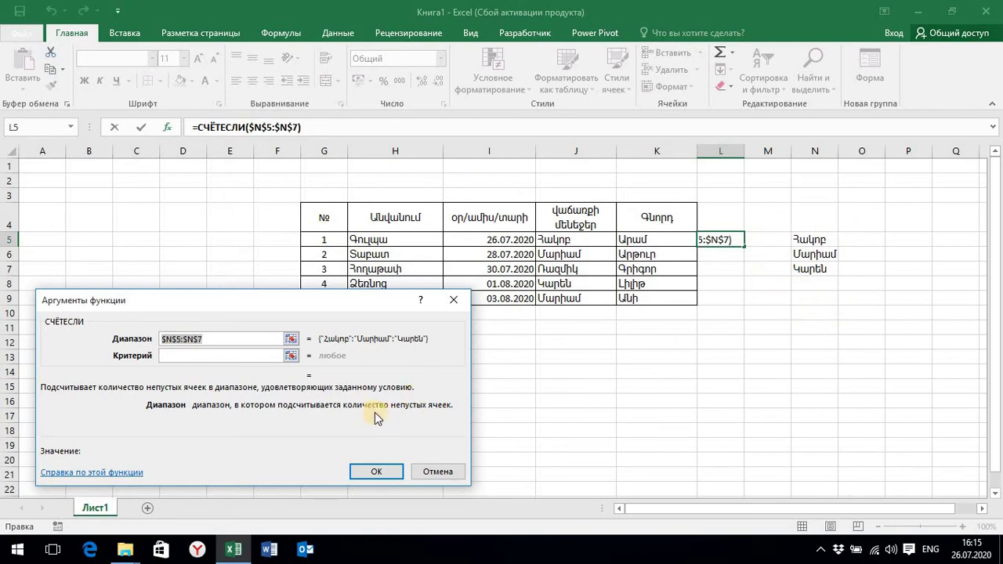
left_click(188, 355)
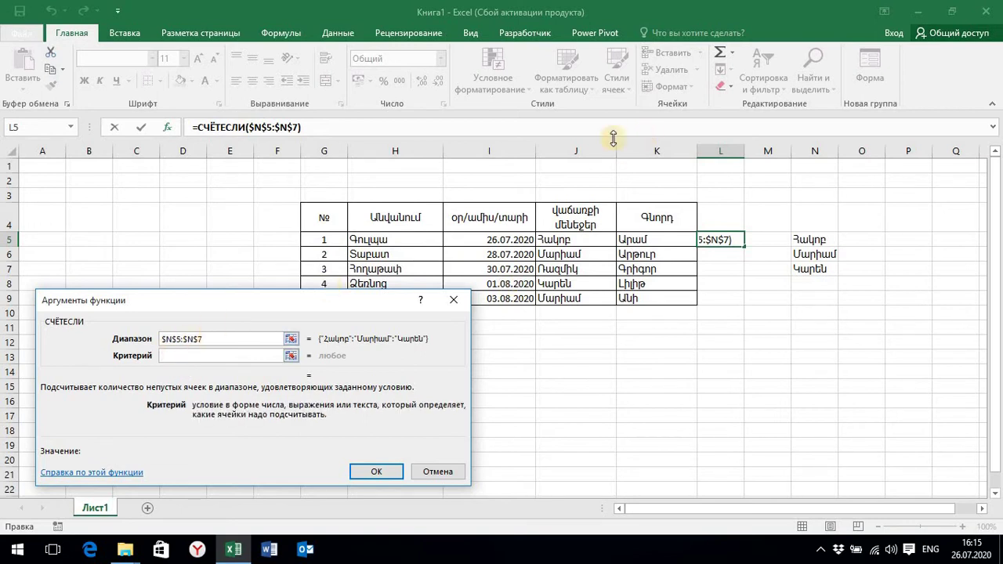
left_click(555, 241)
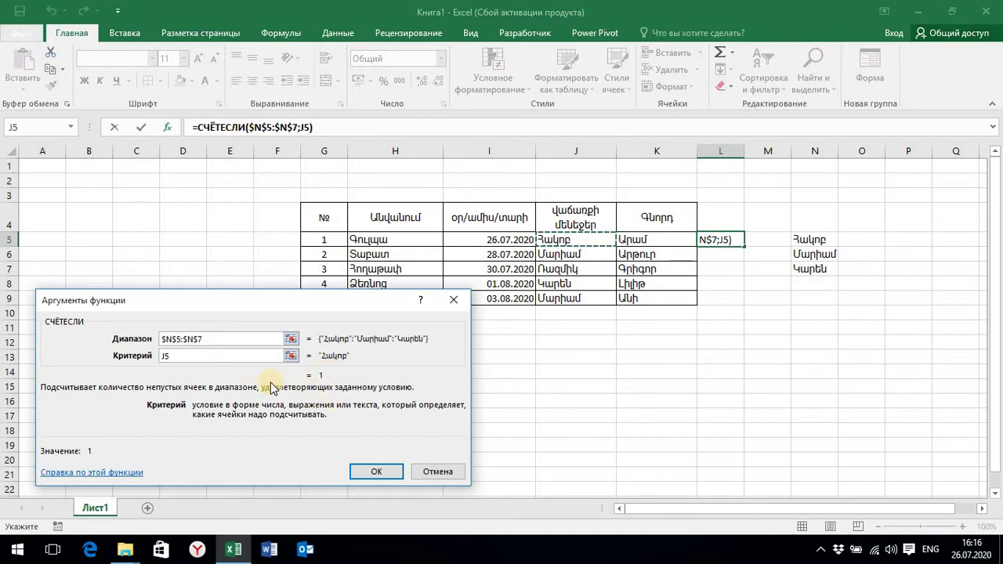
left_click(379, 470)
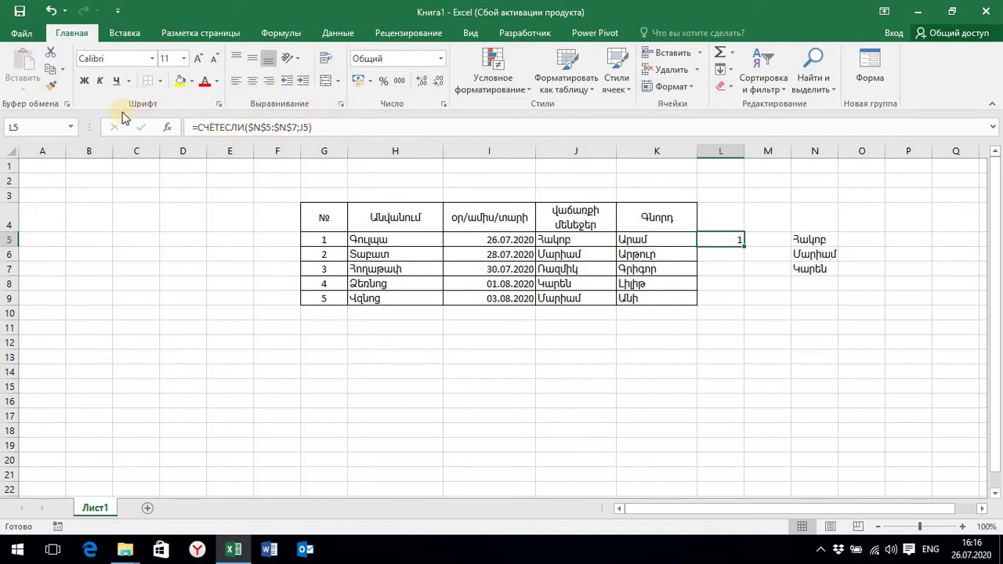
Step: Append <>0 to the L5 formula and fill it down column L to L9
left_click(316, 127)
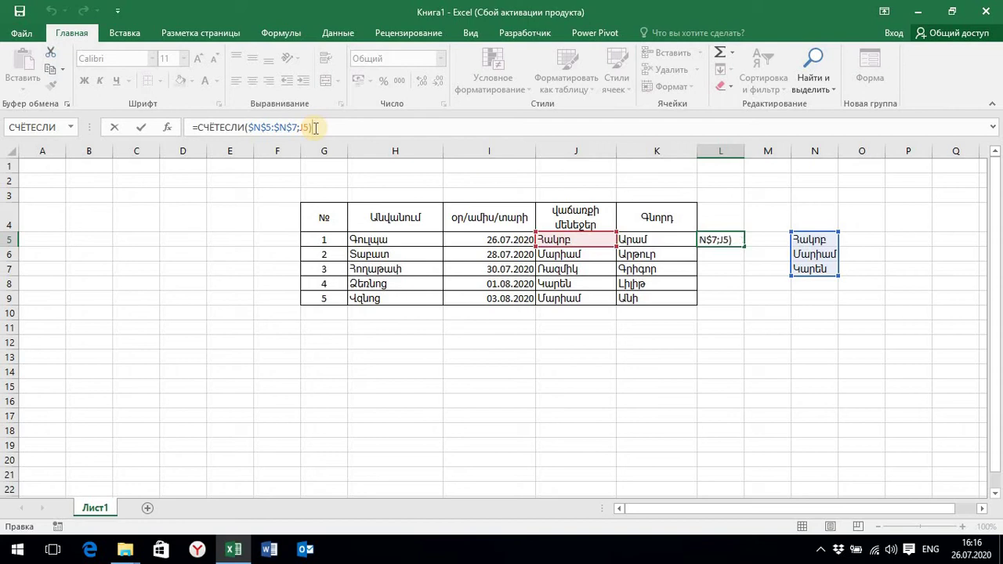
type("<>")
type("0")
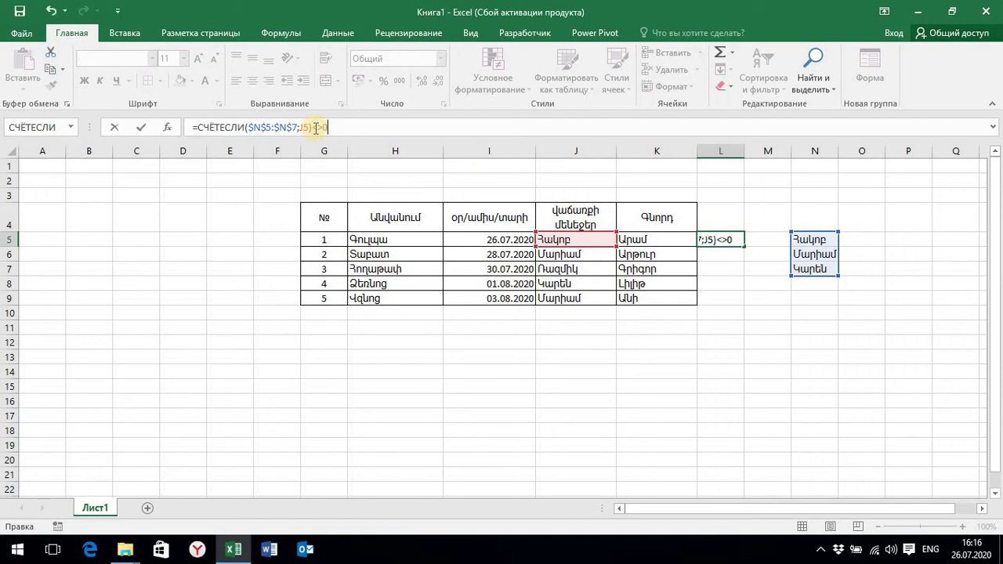
key("ctrl+Return")
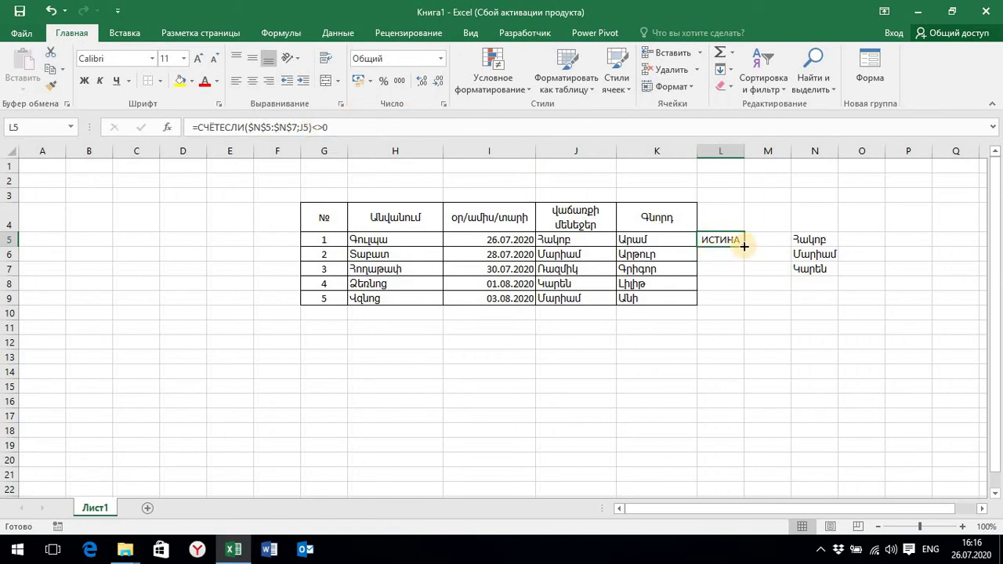
left_click_drag(744, 246, 745, 299)
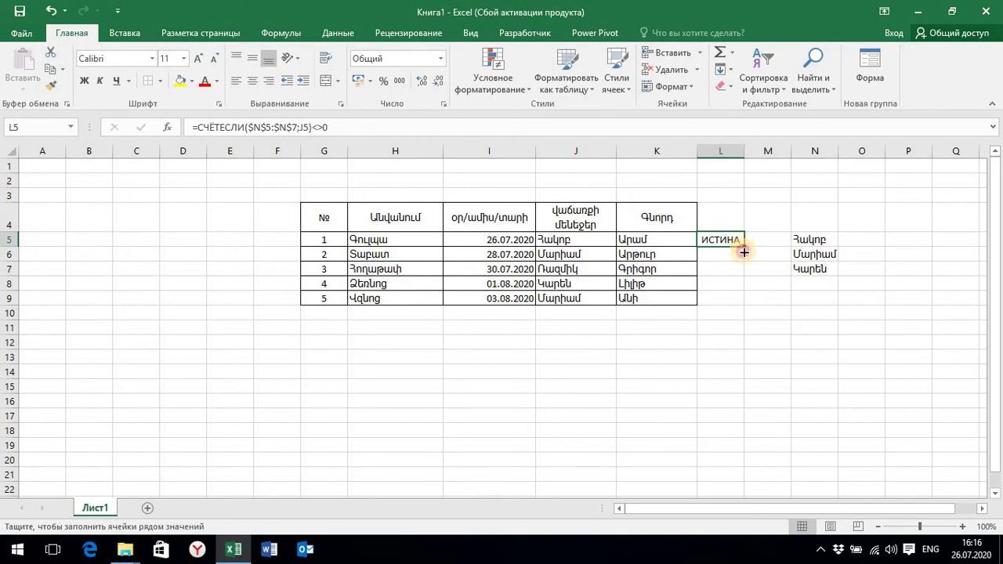
left_click_drag(745, 299, 711, 307)
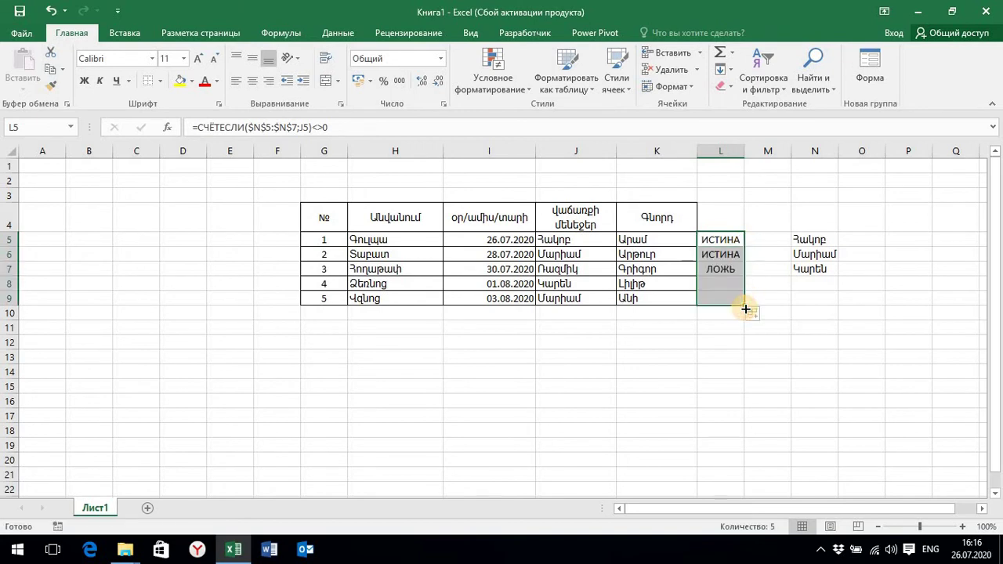
left_click(707, 344)
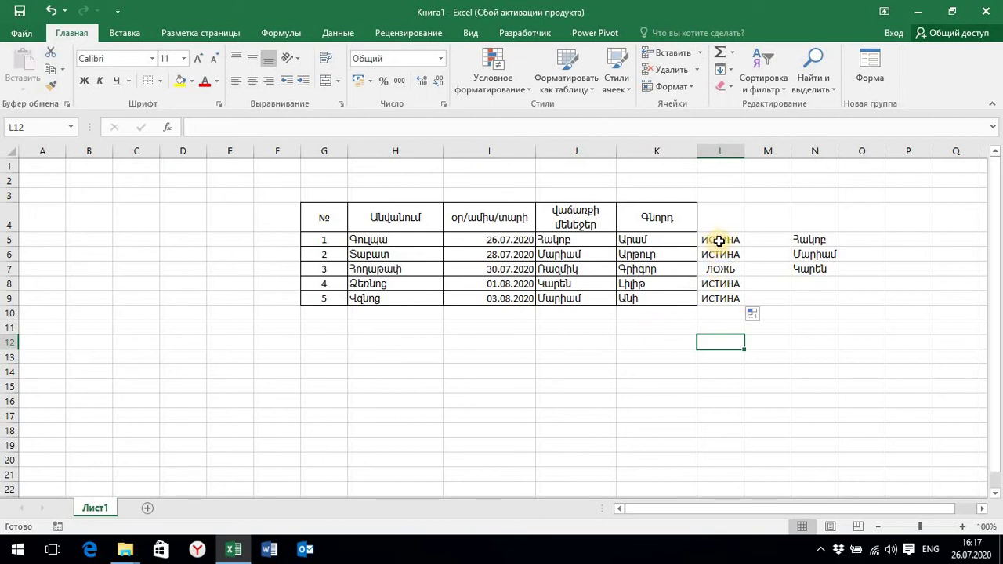
left_click(719, 242)
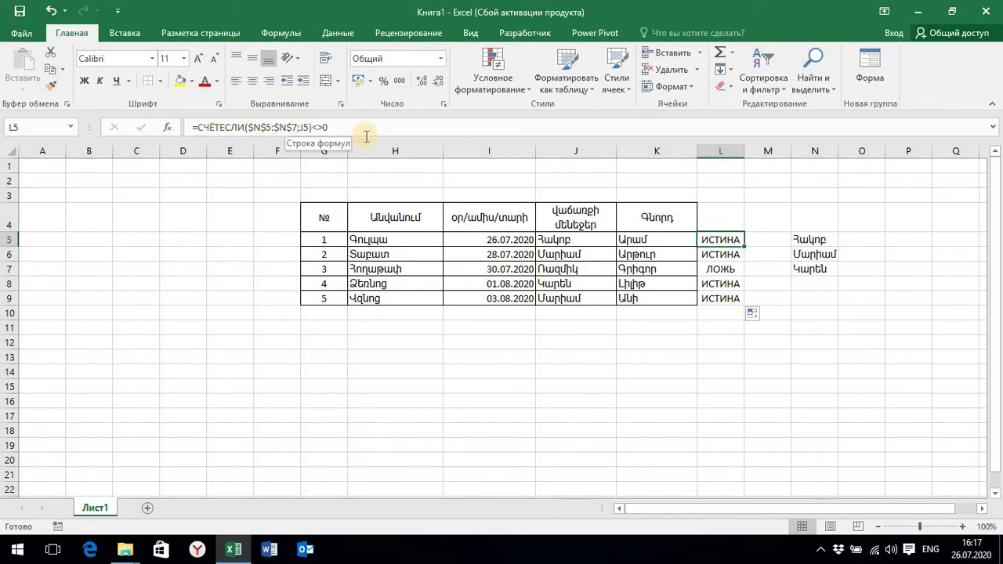
Step: Copy the formula text =СЧЁТЕСЛИ($N$5:$N$7;J5)<>0 from the formula bar
left_click_drag(344, 130, 192, 127)
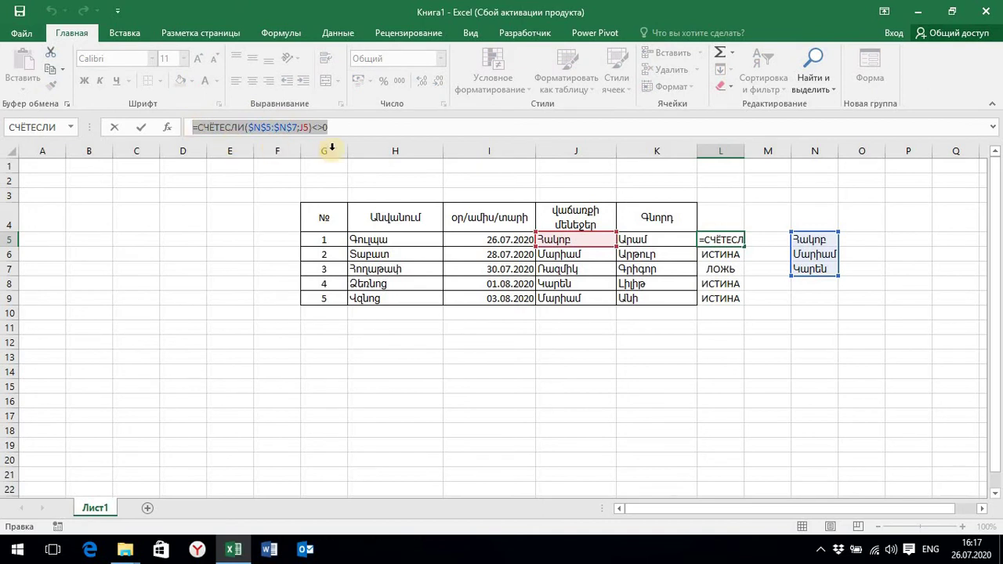
key("ctrl+c")
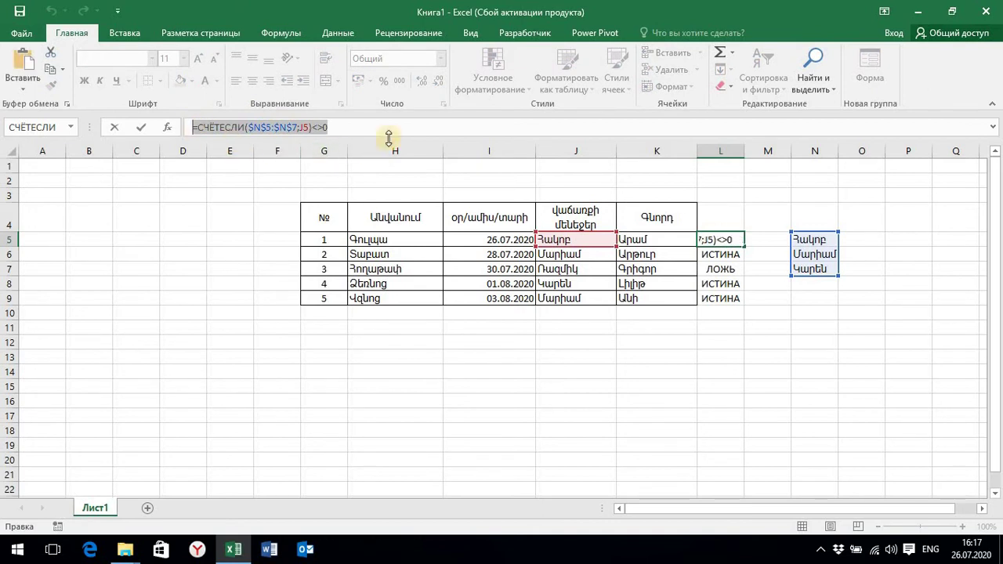
key("Escape")
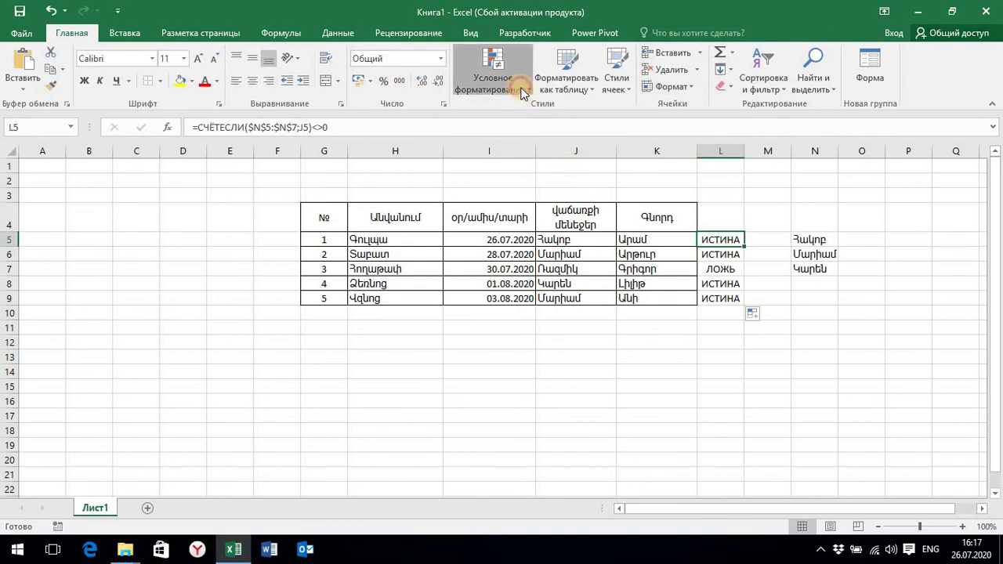
Step: Create a conditional-formatting rule of type 'Использовать формулу для определения форматируемых ячеек'
left_click(524, 92)
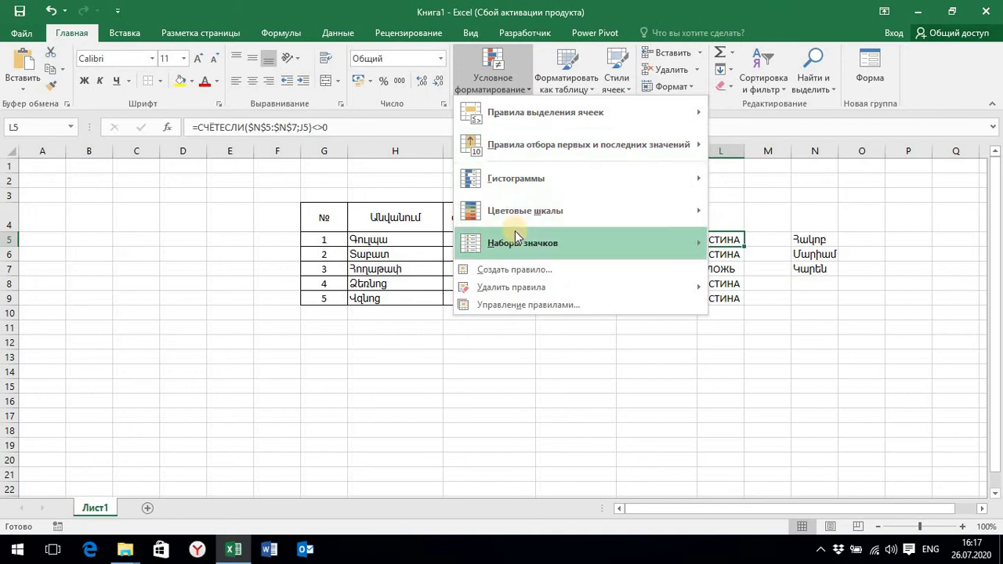
left_click(516, 271)
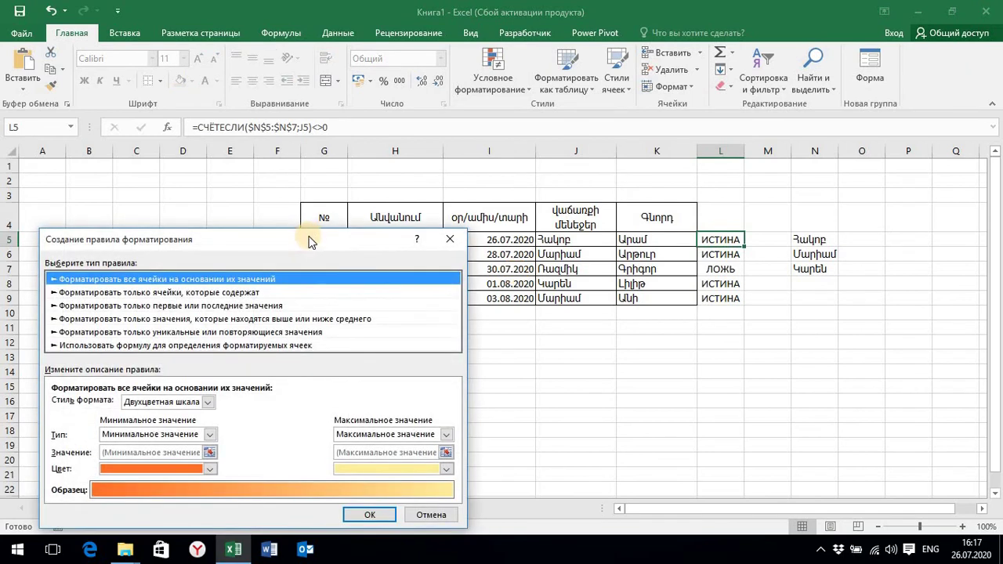
left_click_drag(309, 245, 342, 157)
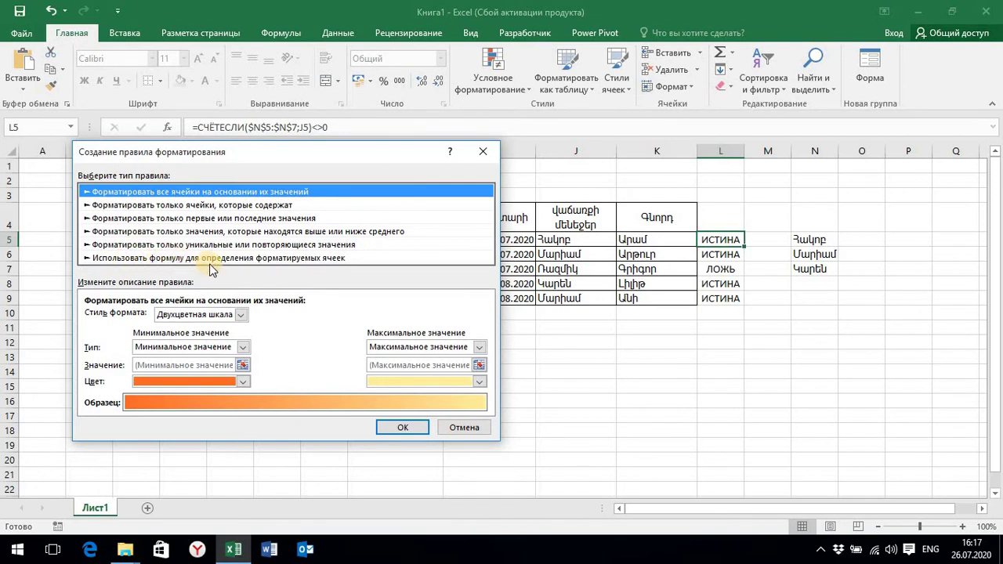
left_click(284, 260)
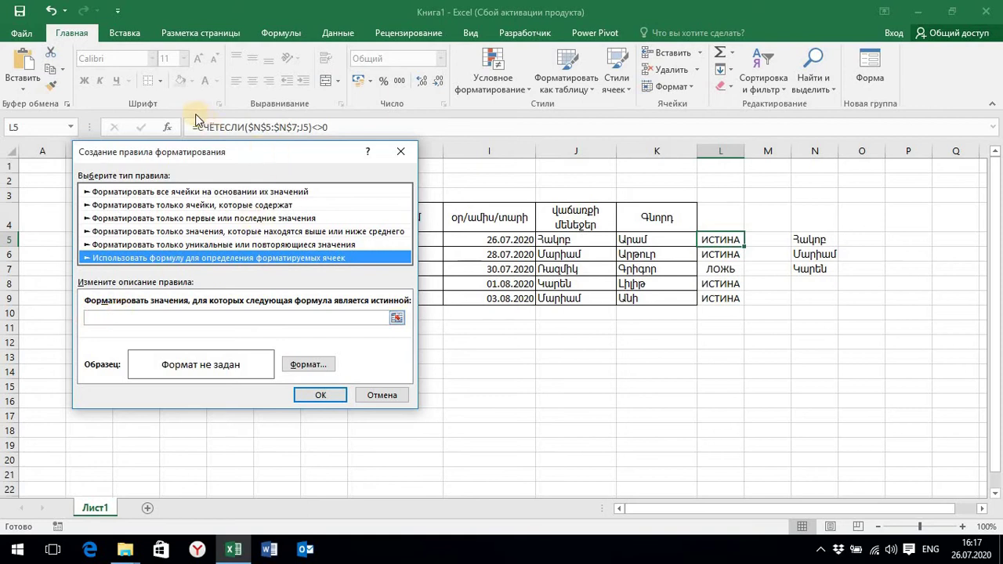
Step: Paste the COUNTIF test as the rule formula and change J5 to $J5
left_click(108, 317)
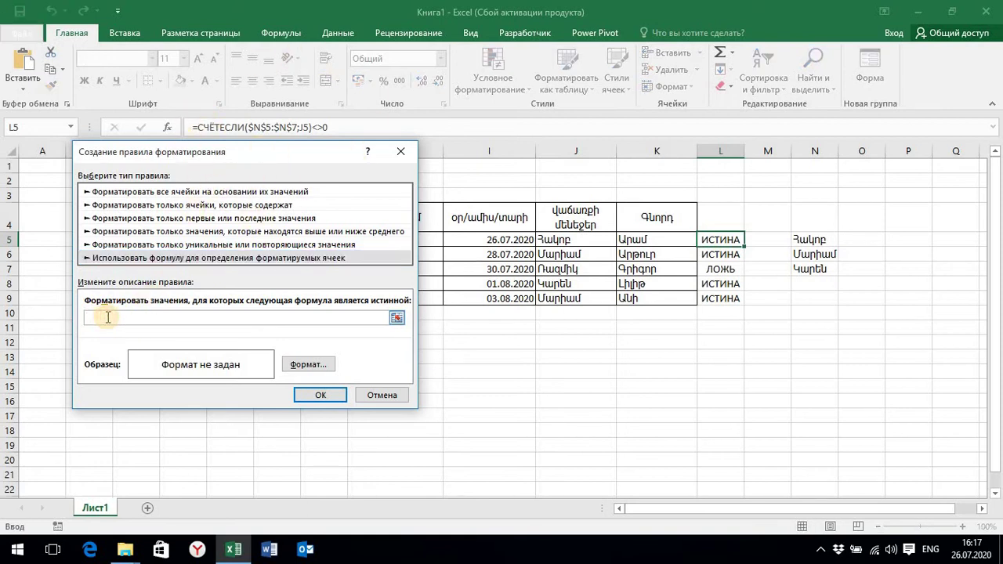
key("ctrl+v")
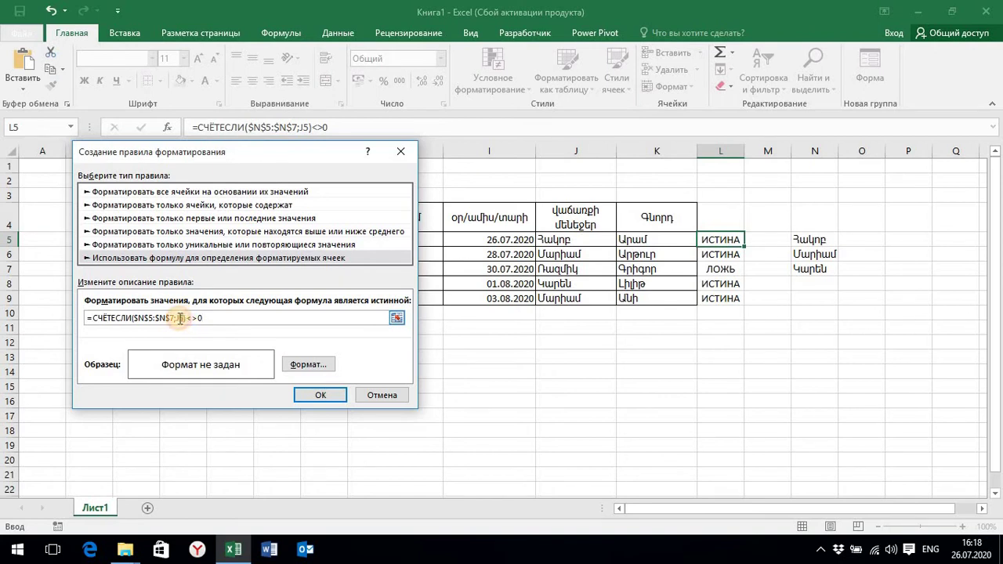
left_click(178, 318)
key("F4")
key("F4")
double_click(181, 318)
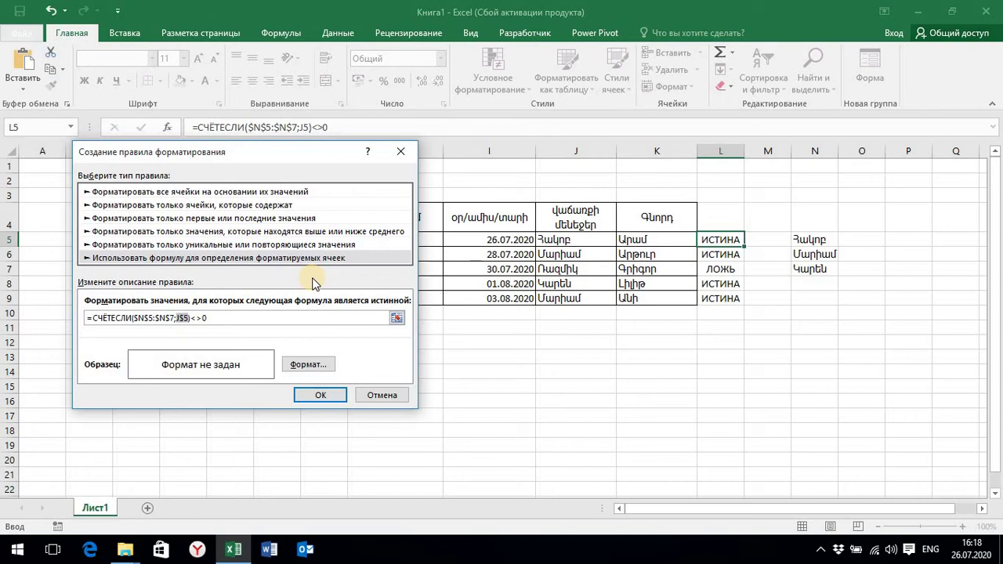
left_click(174, 324)
key("End")
Step: Choose a green background fill in Format Cells as the rule's format
left_click(309, 365)
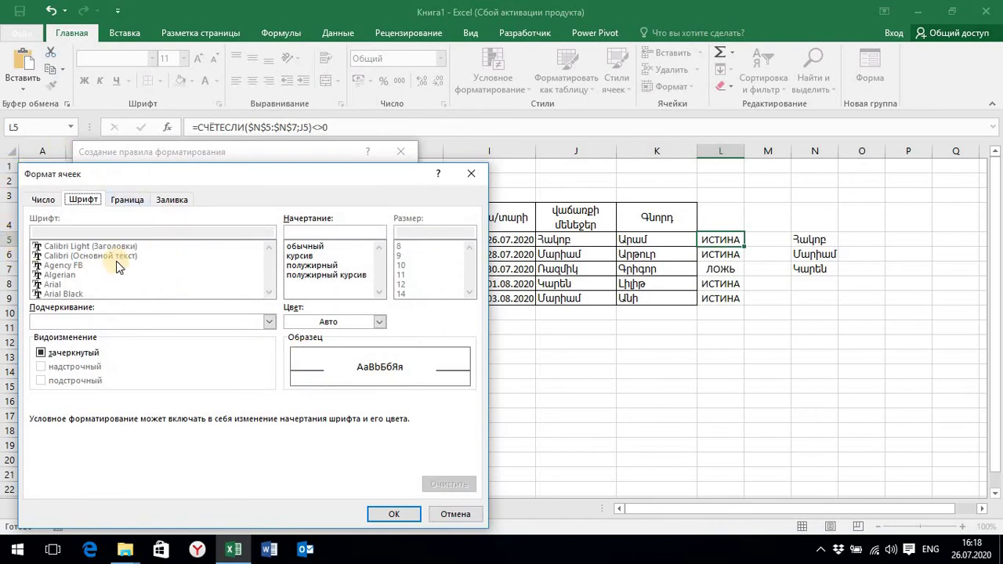
left_click(166, 202)
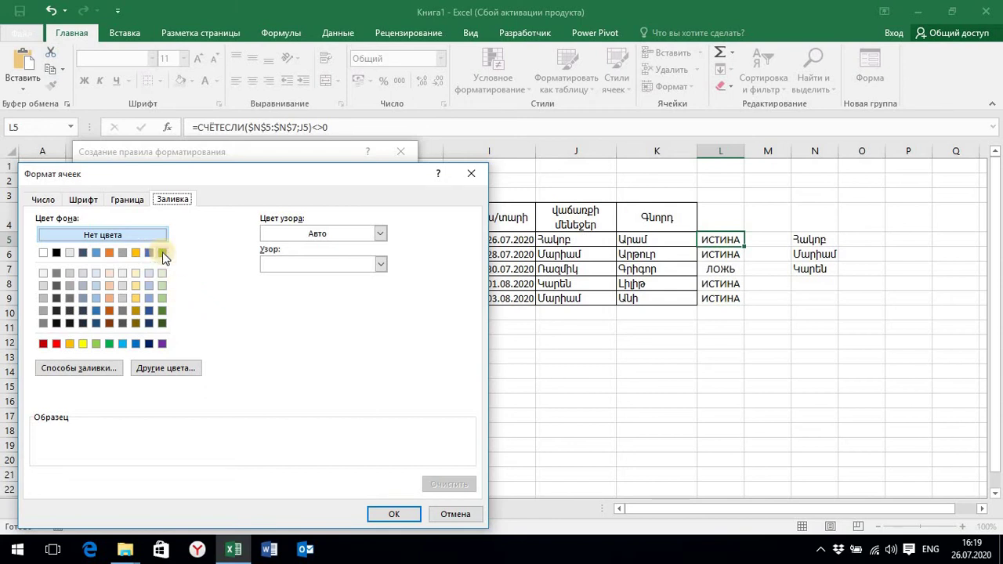
left_click(162, 253)
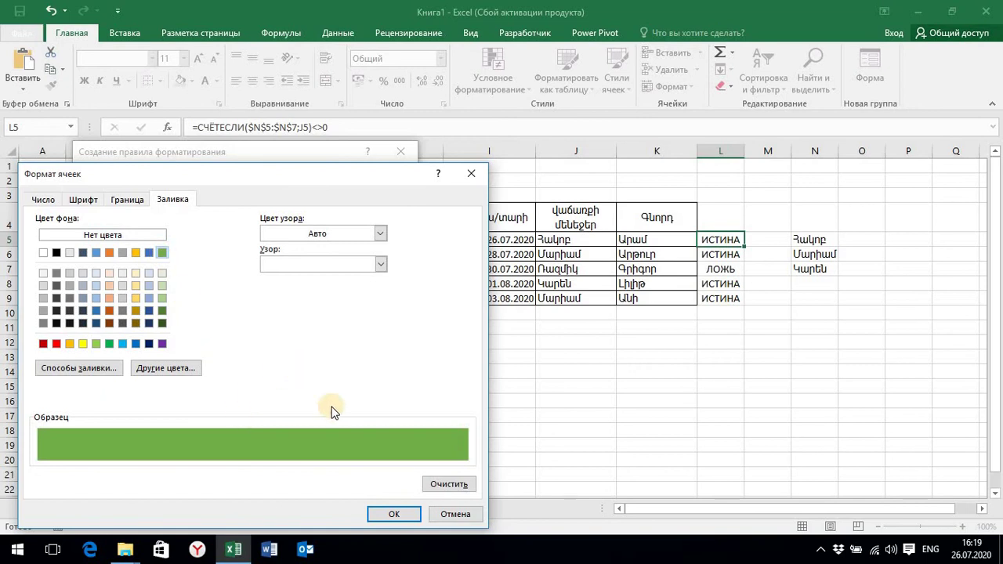
left_click(378, 515)
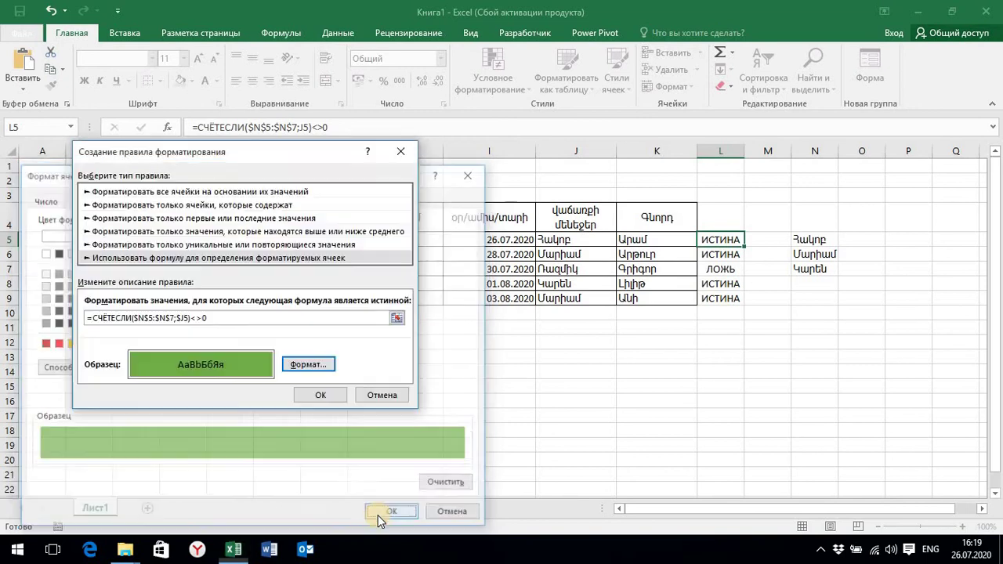
Step: Apply the green rule to L5, fill it down to L9, undo the fill, and review the L5 formula
left_click(322, 395)
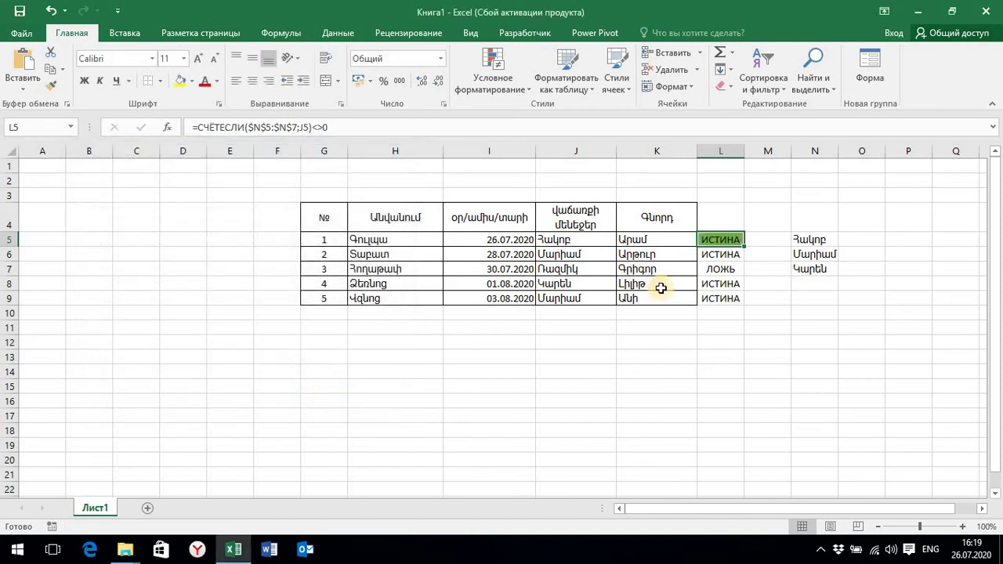
double_click(744, 249)
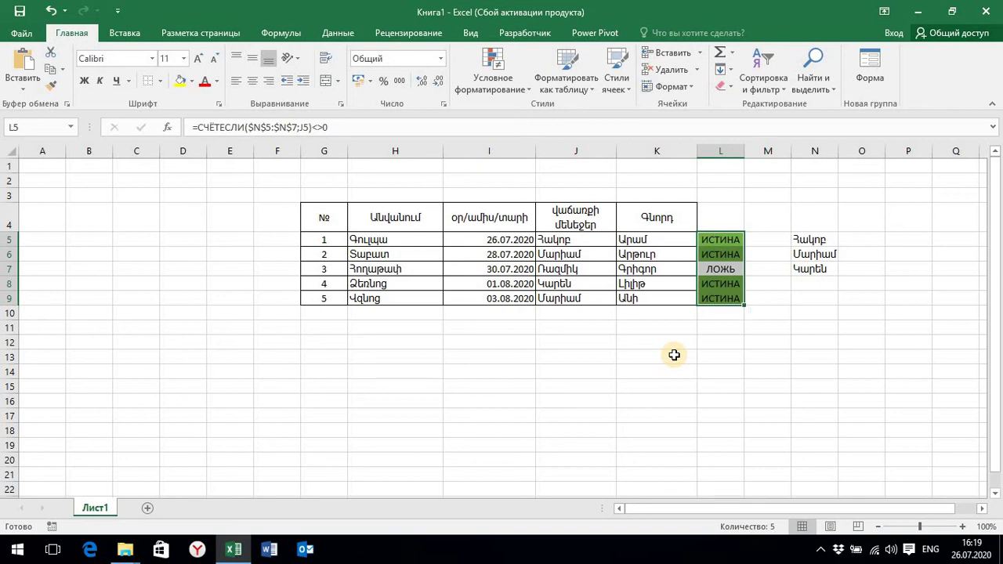
key("ctrl+z")
key("ctrl+z")
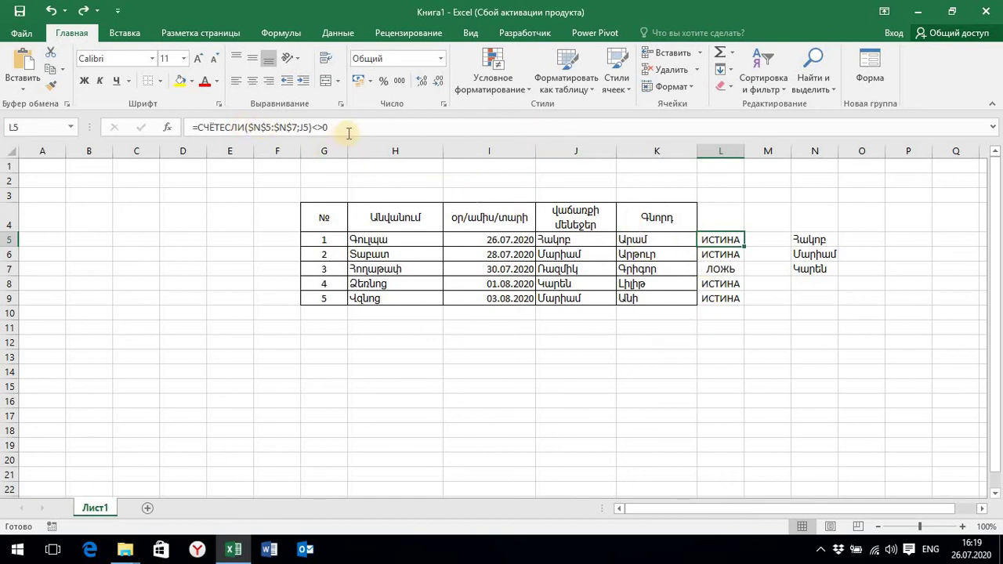
left_click_drag(342, 127, 191, 127)
key("ctrl+c")
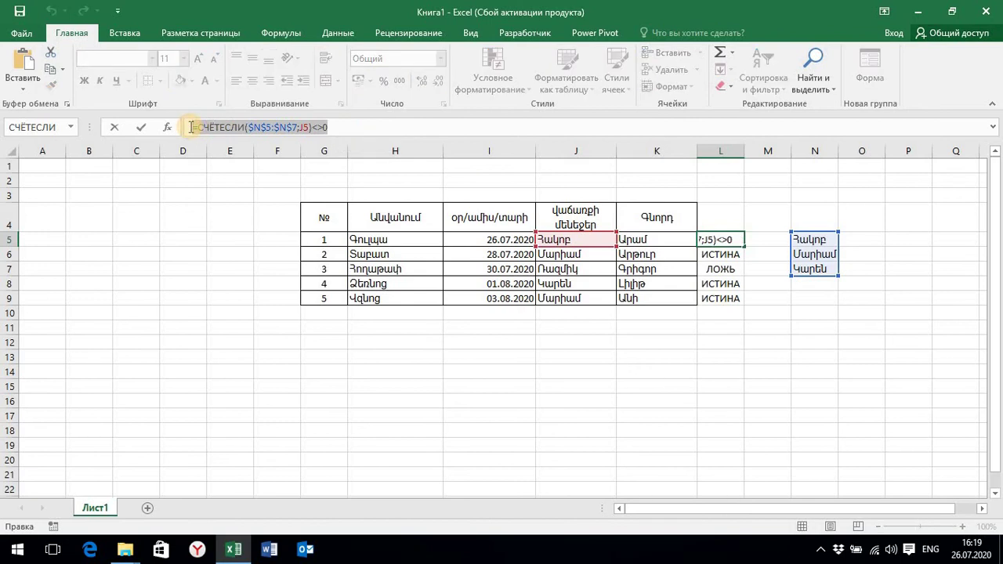
key("Escape")
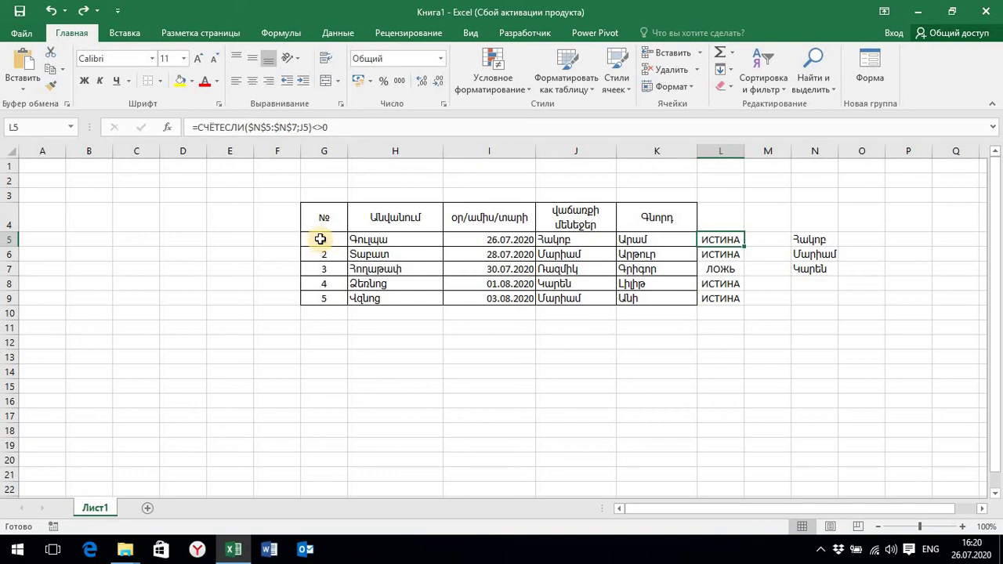
Step: Select G5:K9 and start a new 'Use a formula to determine which cells to format' rule
left_click_drag(321, 239, 656, 299)
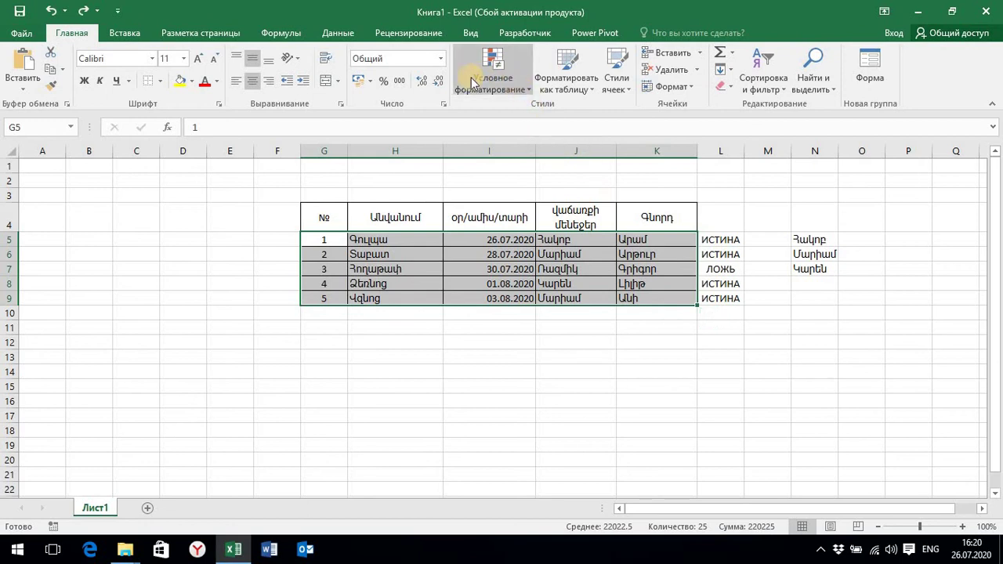
left_click(520, 88)
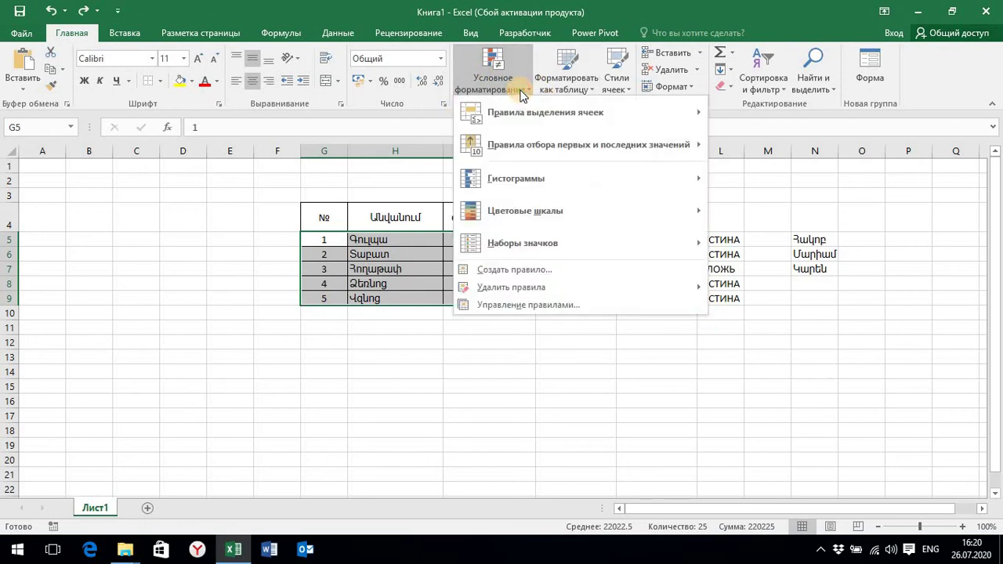
left_click(521, 270)
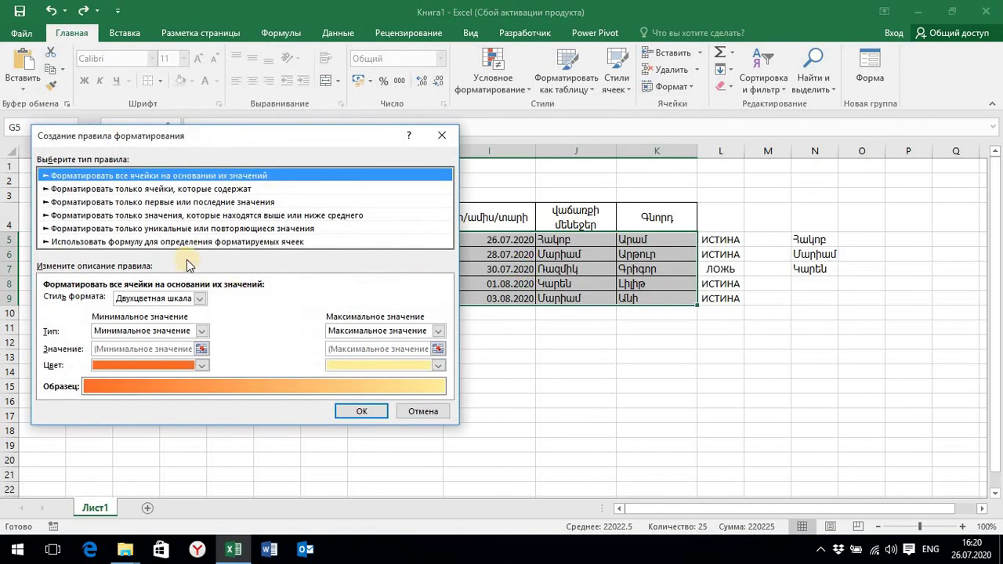
left_click(159, 241)
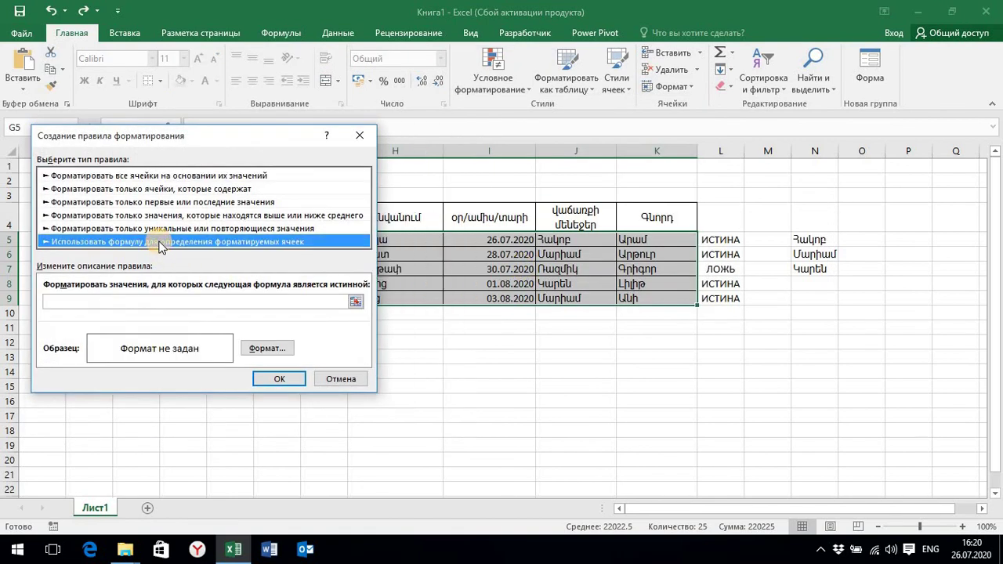
left_click(157, 300)
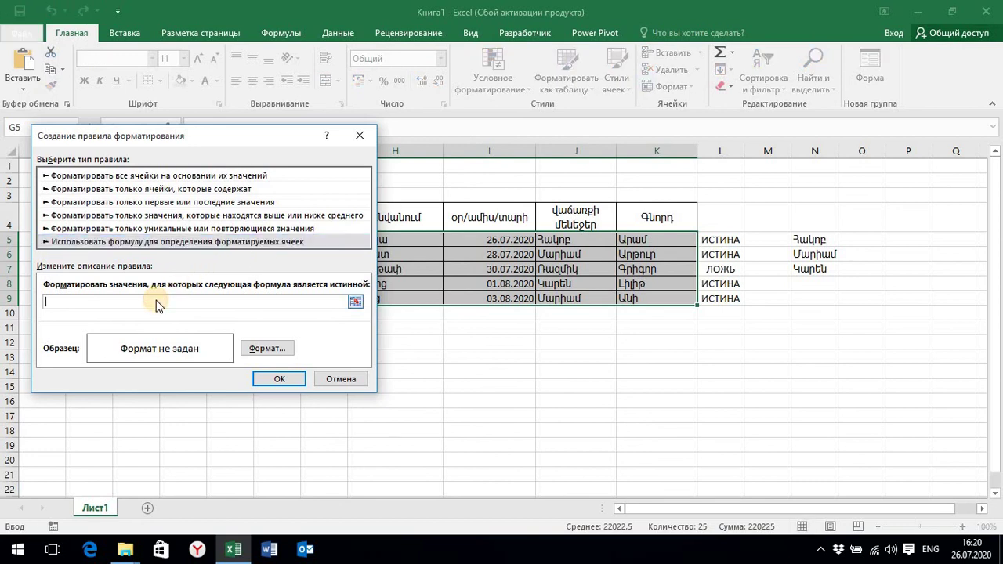
Step: Enter =СЧЁТЕСЛИ($N$5:$N$7;J5)<>0 as the rule formula and adjust the J5 reference with F4
key("ctrl+v")
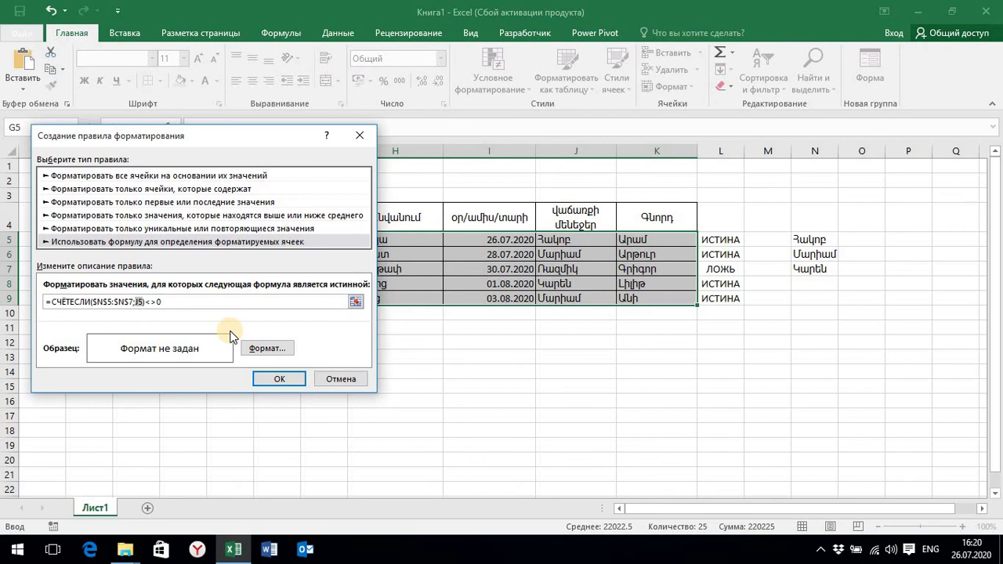
key("F4")
key("F4")
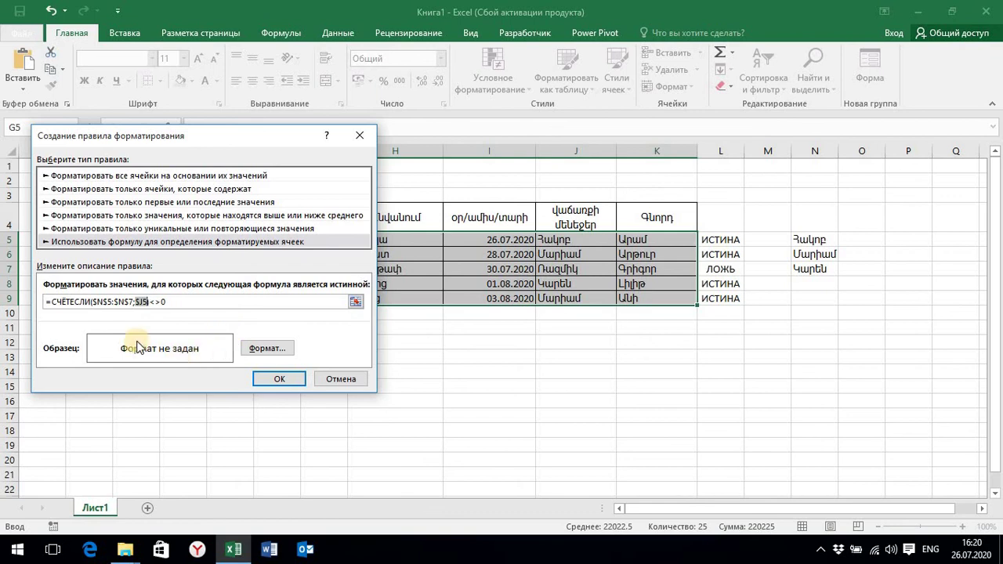
Step: Give the rule a light green fill and apply it to the G5:K9 sales rows
left_click(270, 348)
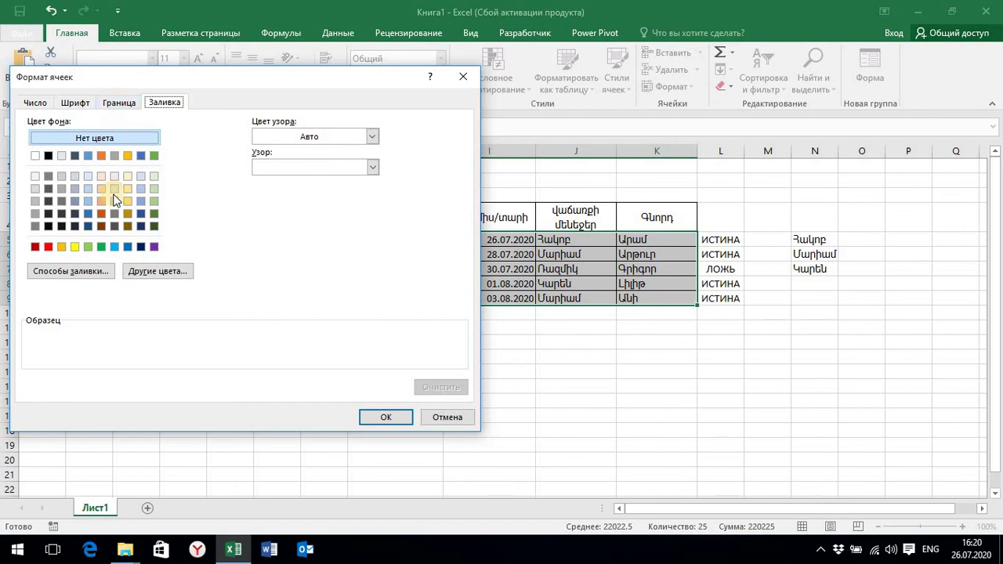
left_click(89, 247)
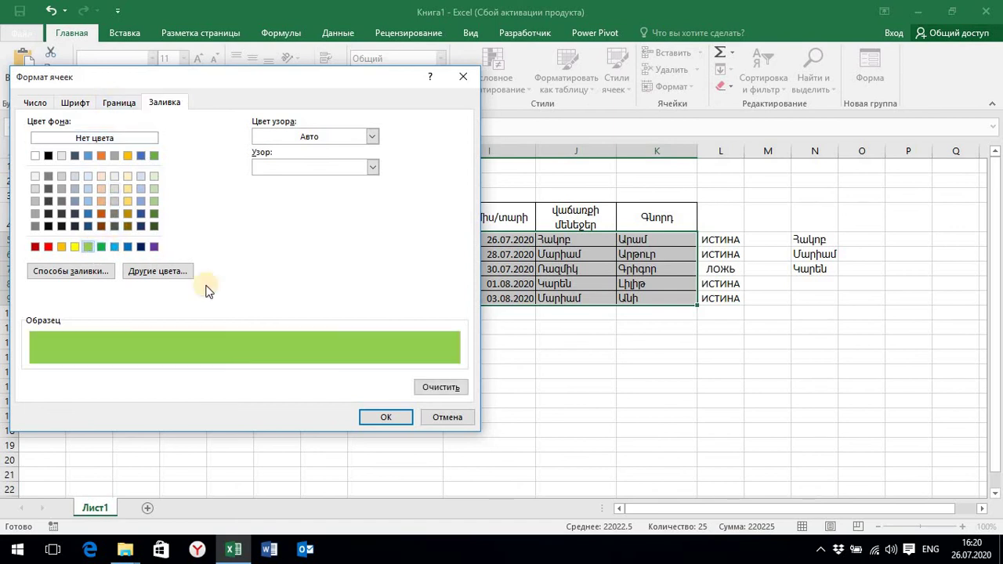
left_click(366, 418)
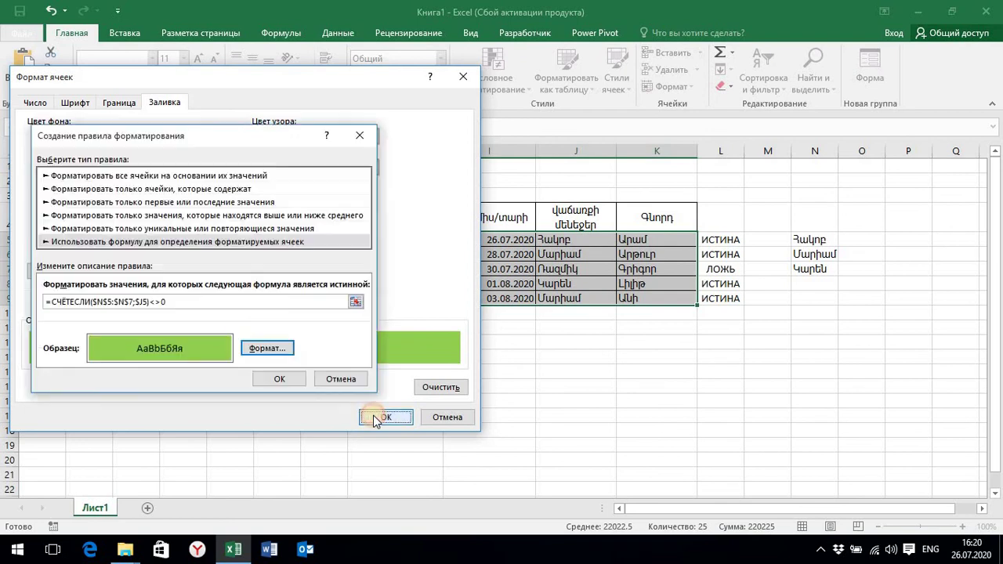
left_click(281, 379)
left_click(475, 368)
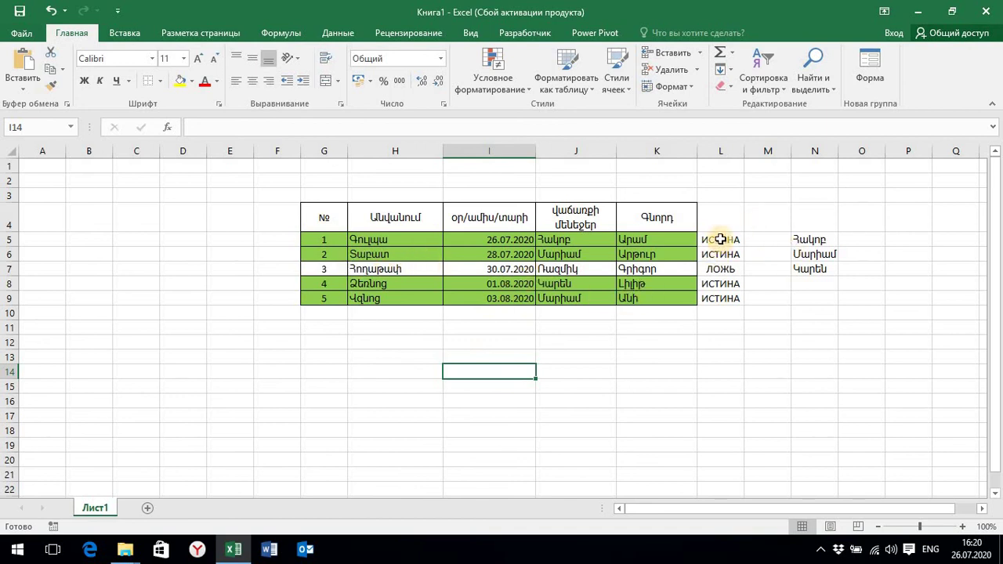
Step: Delete the ИСТИНА/ЛОЖЬ helper formulas in L5:L9
left_click_drag(720, 239, 726, 301)
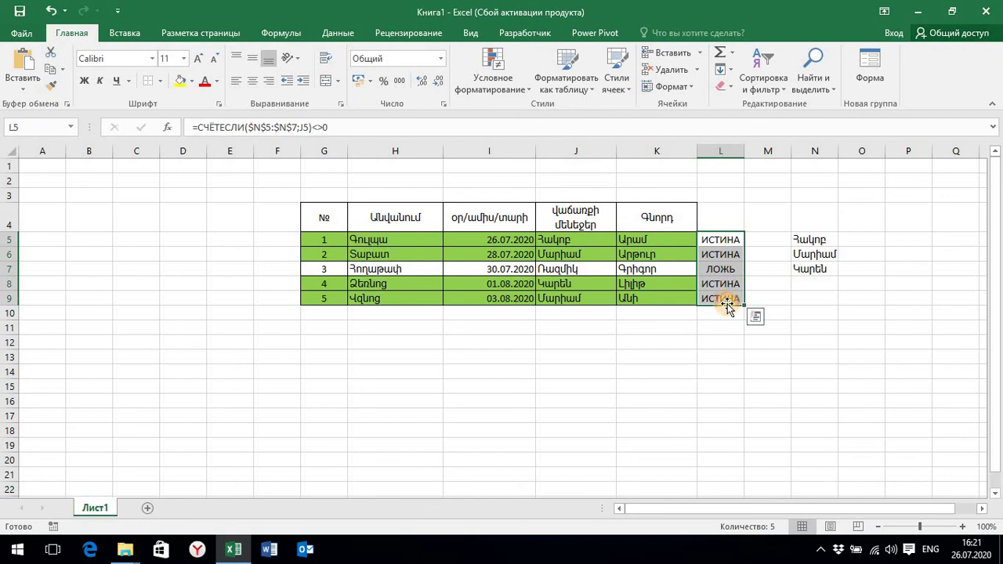
key("Delete")
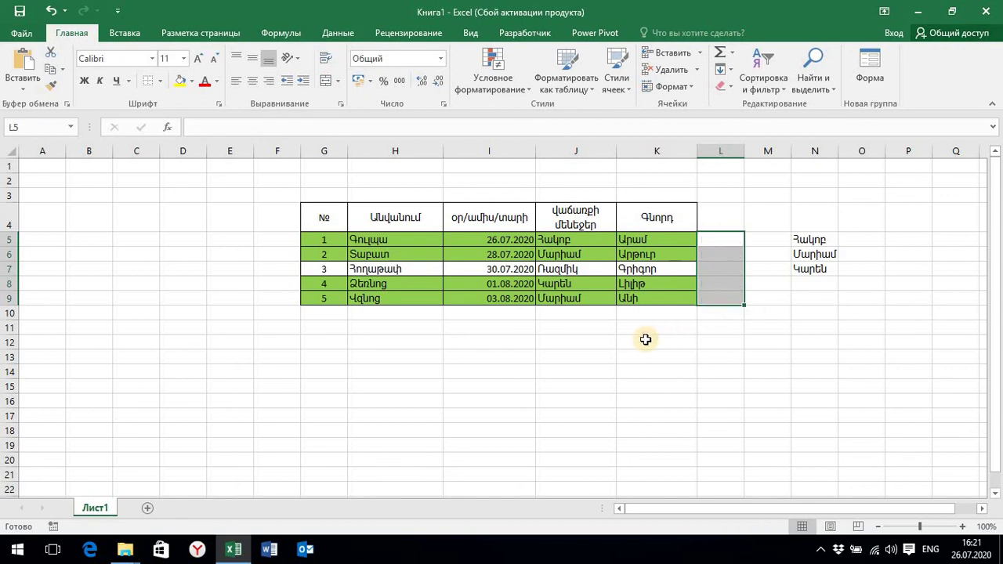
left_click(644, 340)
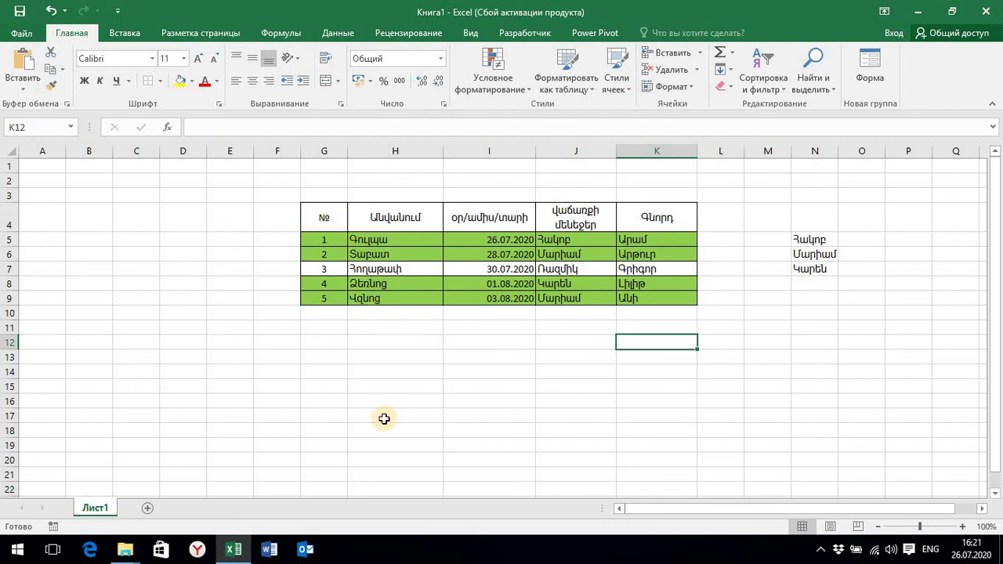
Step: Save the workbook to the Desktop (Рабочий стол) as 'functia'
left_click(20, 10)
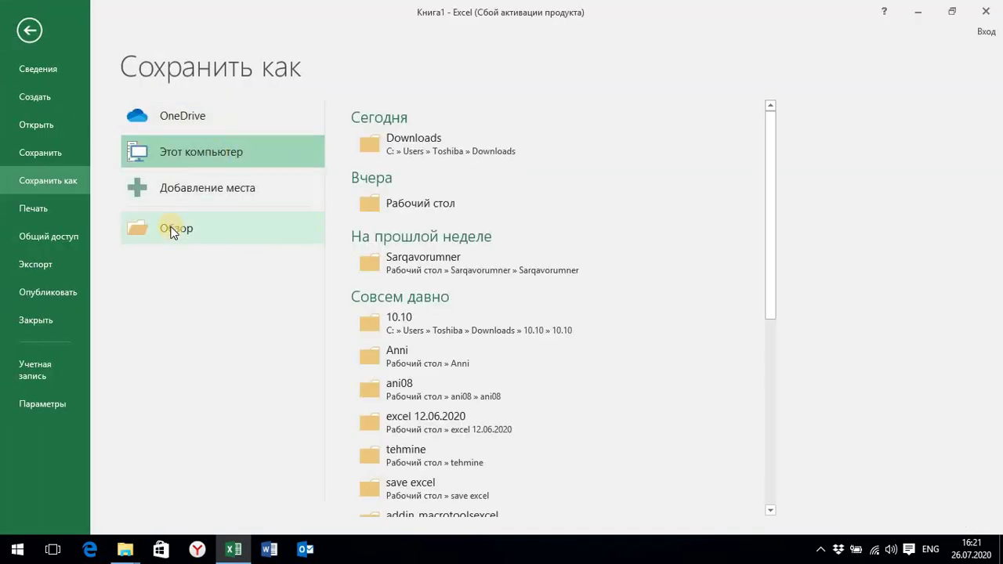
left_click(173, 229)
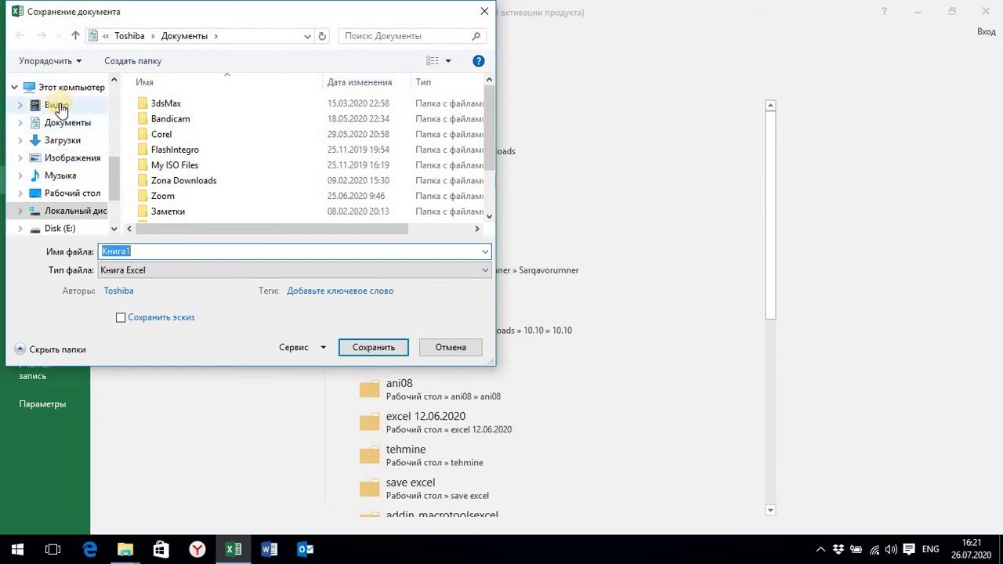
left_click(69, 196)
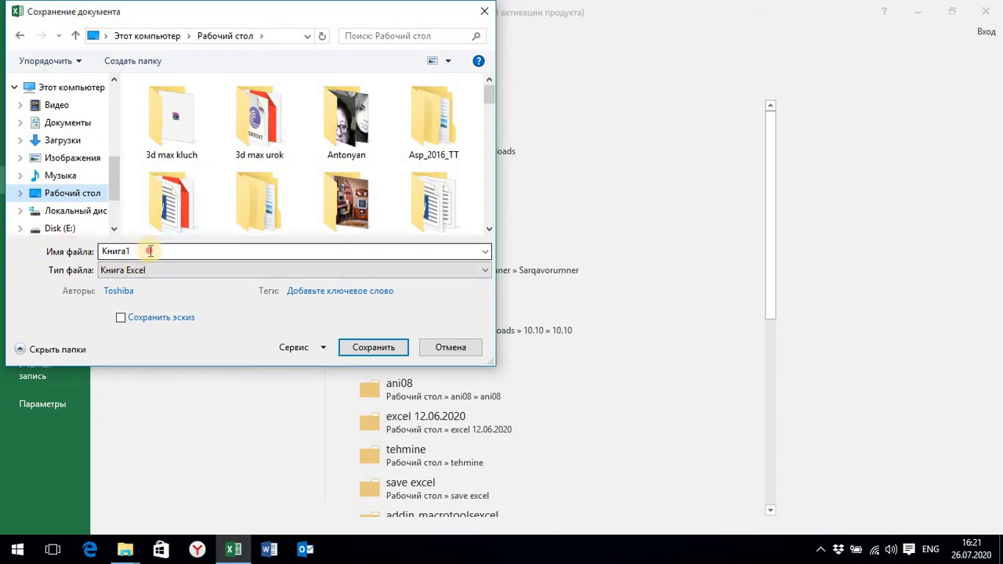
double_click(149, 251)
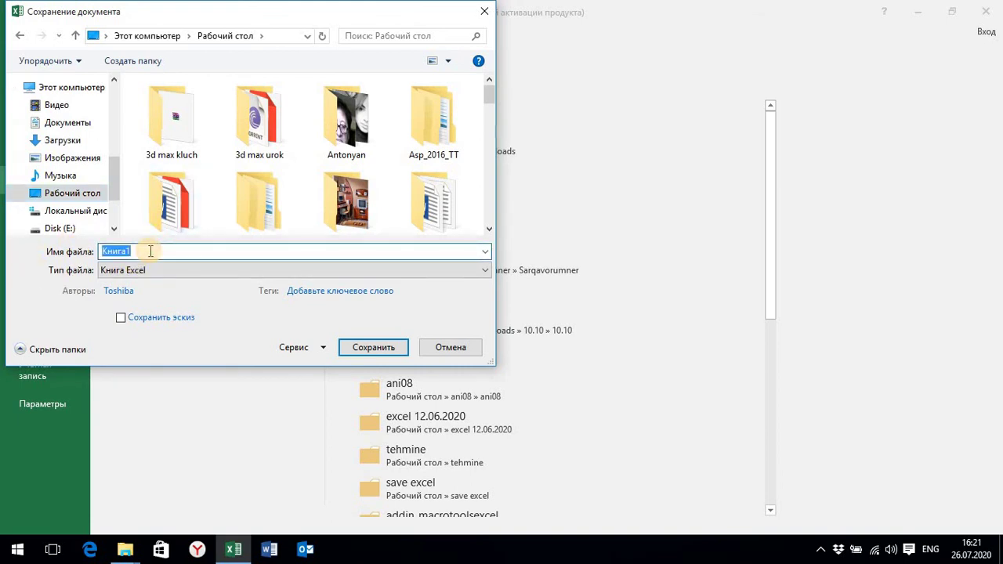
type("functia")
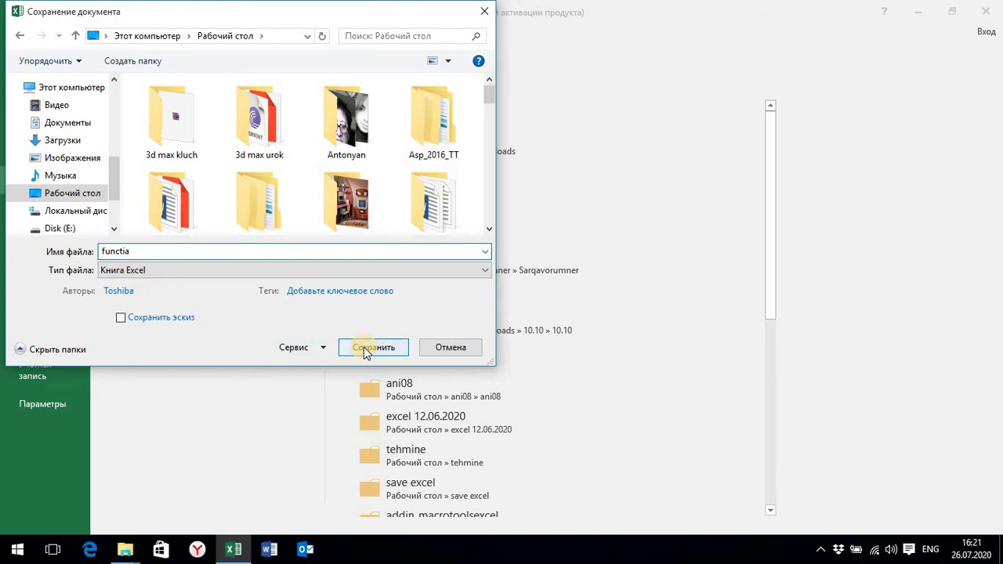
left_click(365, 349)
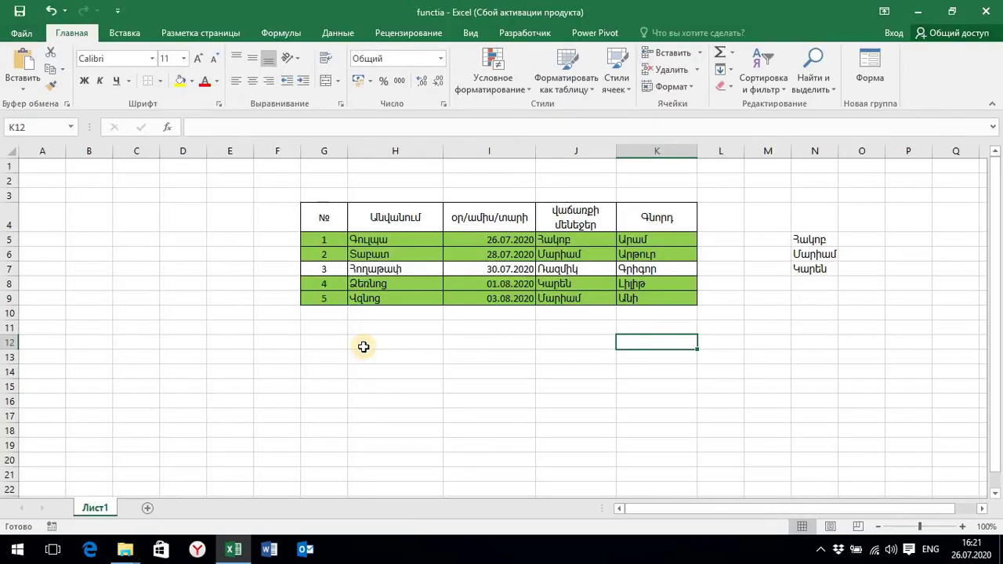